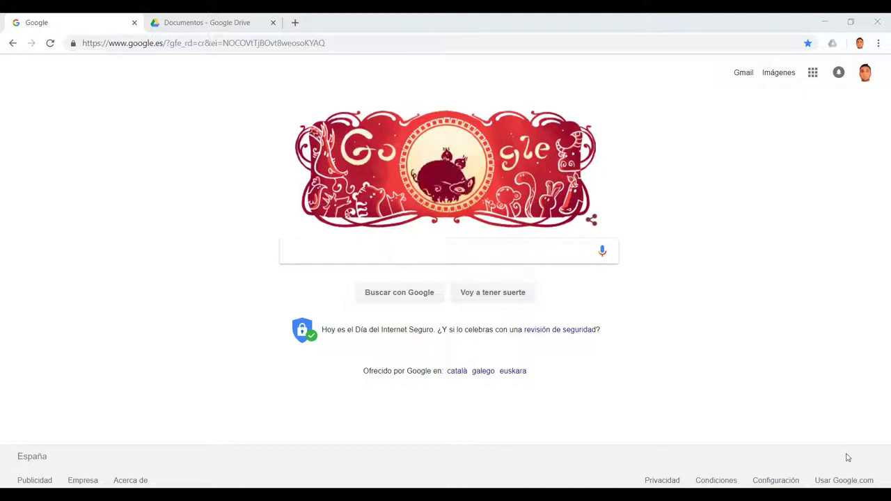
Open Google Sheets from the Google home page and create a blank spreadsheet
left_click(812, 78)
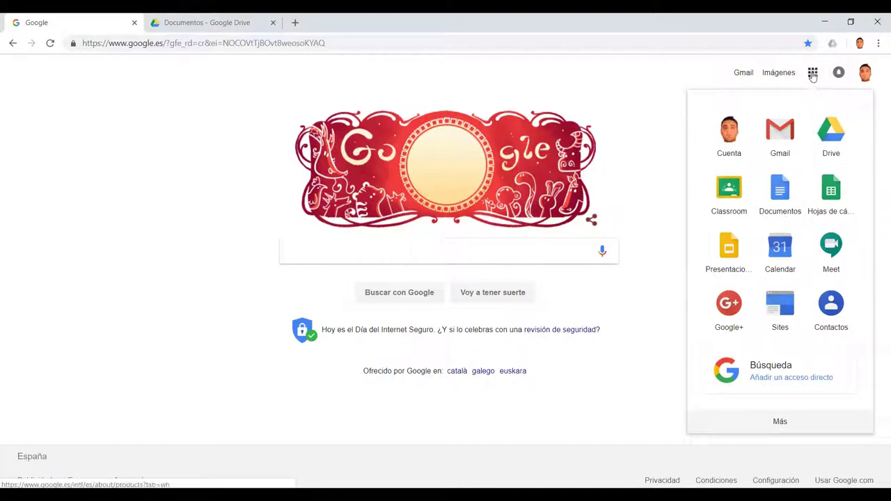
left_click(832, 193)
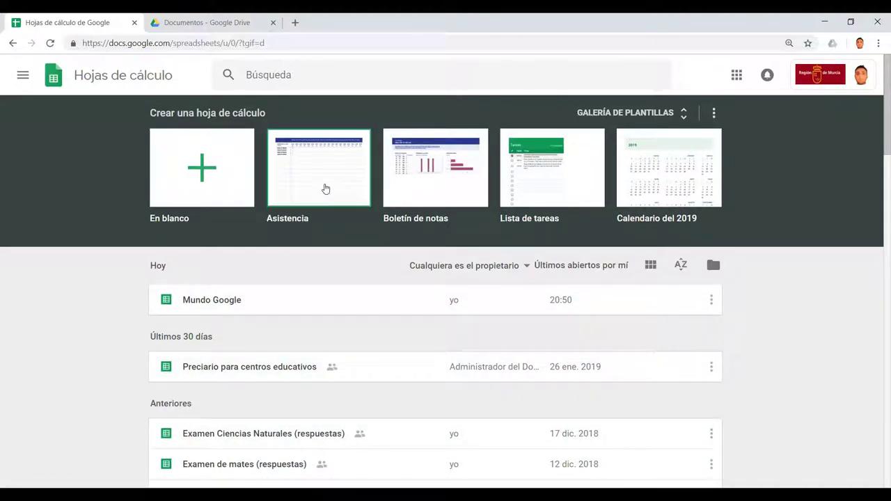
left_click(204, 166)
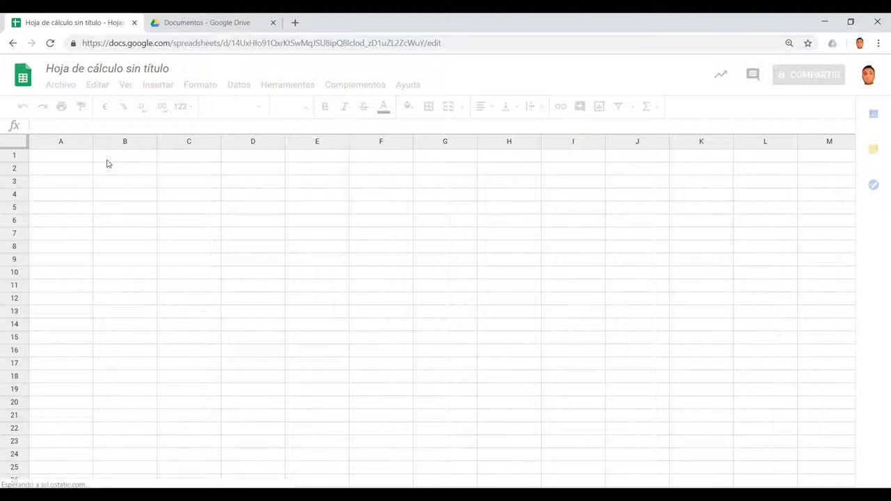
Rename the untitled spreadsheet as Google 1
left_click(125, 69)
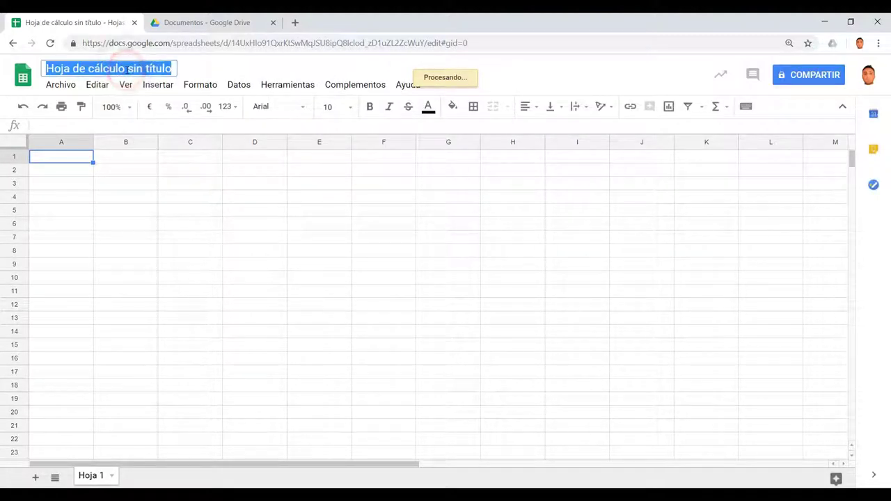
type("G")
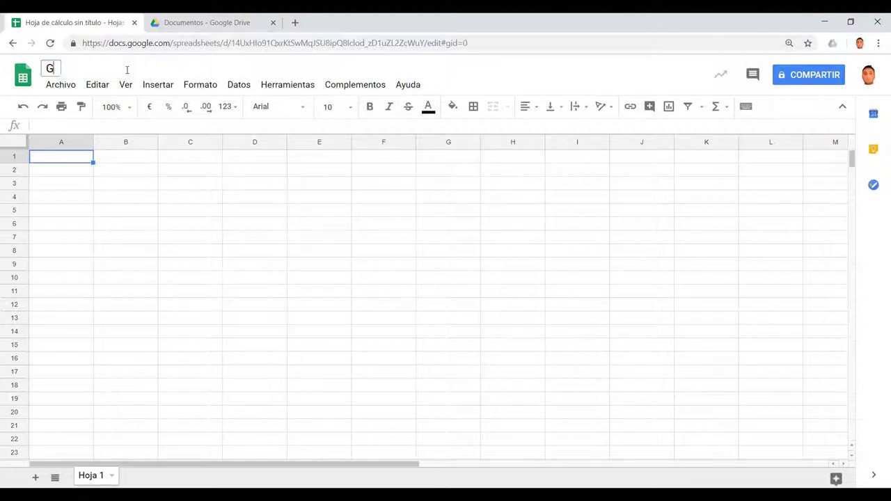
type("oogle 1")
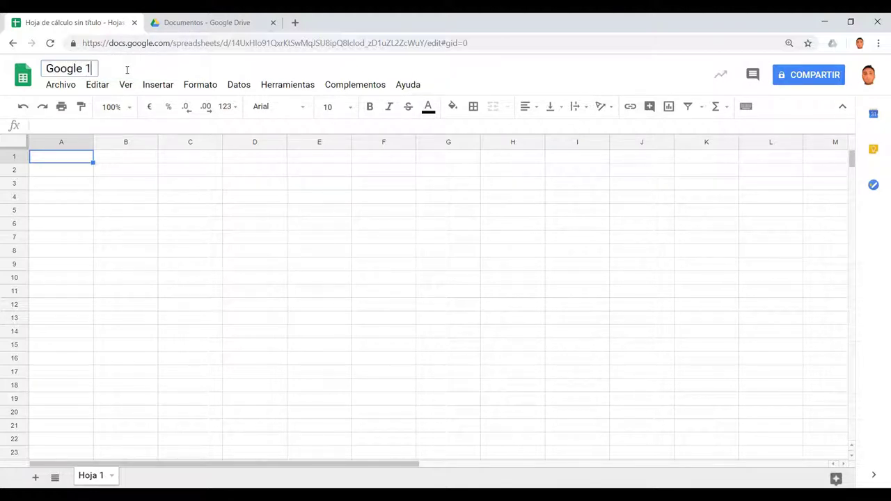
left_click(266, 70)
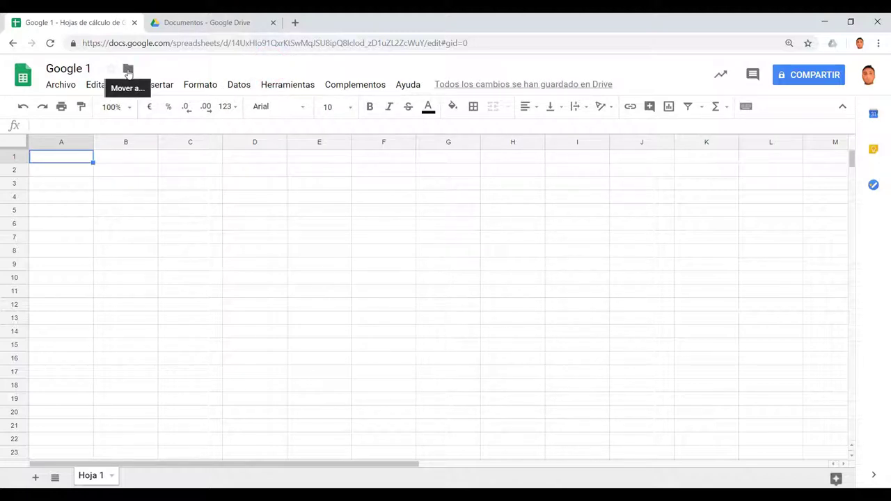
Move the Google 1 spreadsheet into the Documentos folder of Mi unidad
left_click(128, 69)
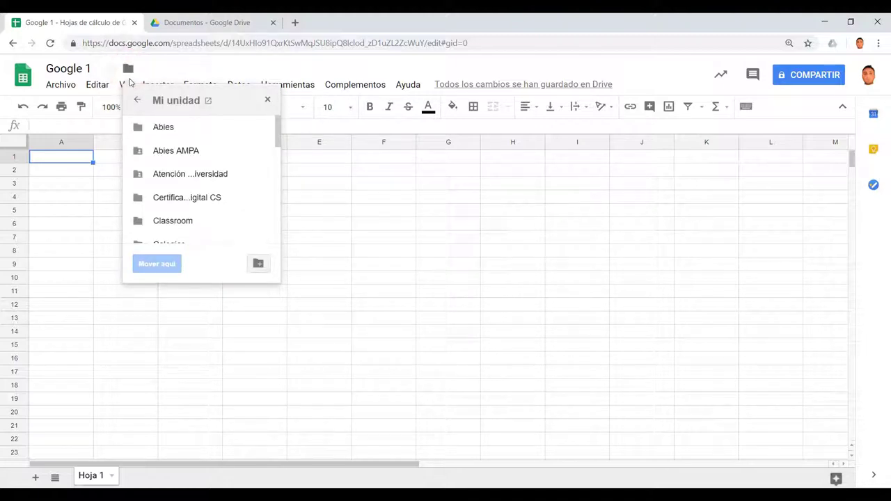
scroll(185, 143, "down", 1)
scroll(187, 146, "down", 1)
scroll(186, 147, "down", 2)
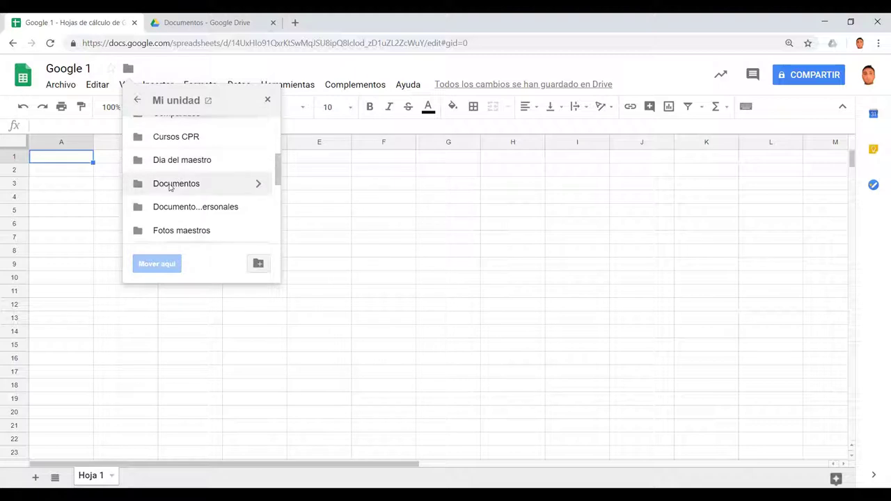
left_click(169, 185)
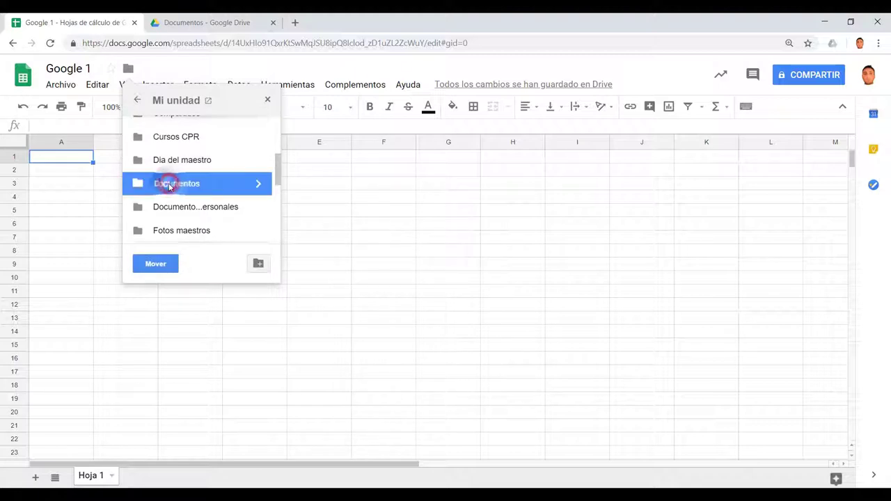
left_click(154, 265)
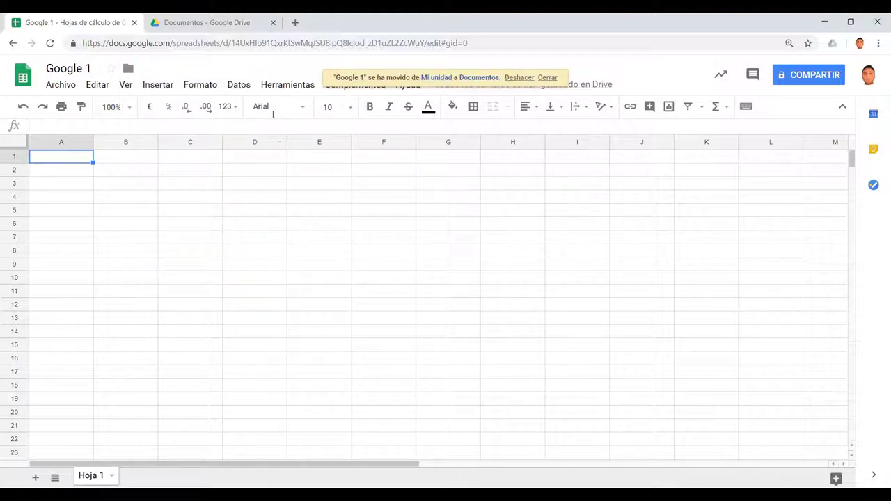
Upload Hoja de calculo.xlsx from the DATA (D:) drive in File Explorer to the Documentos folder in Google Drive
left_click(209, 22)
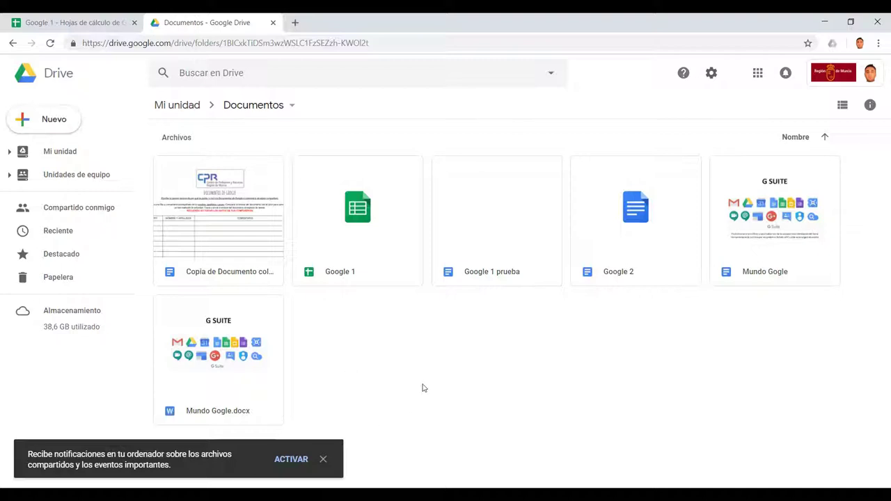
right_click(375, 339)
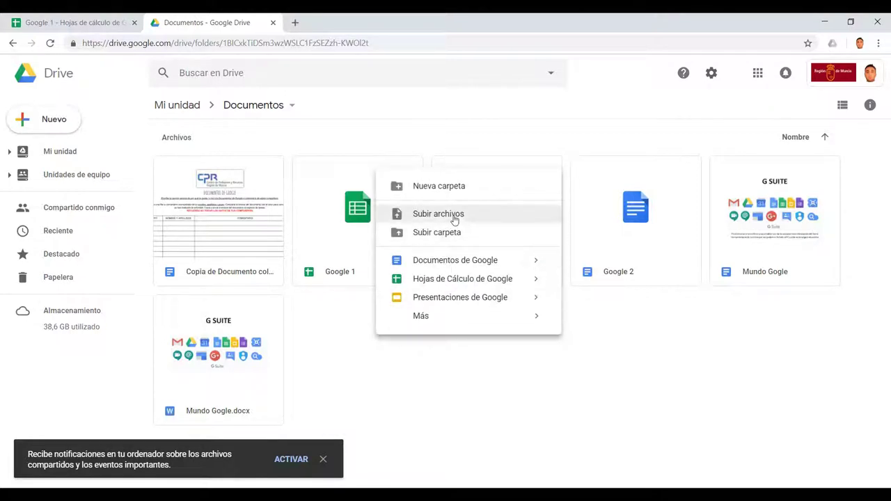
left_click(341, 329)
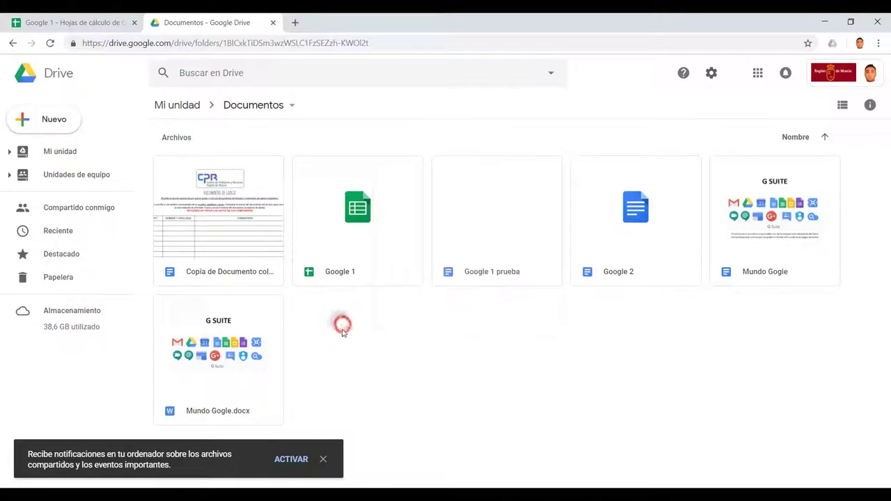
left_click(323, 459)
key("alt+Tab")
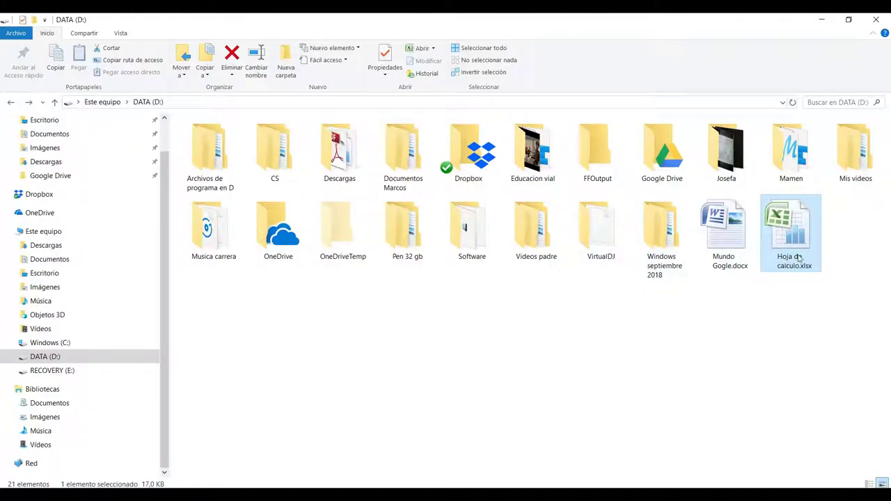
double_click(791, 236)
left_click_drag(792, 236, 420, 384)
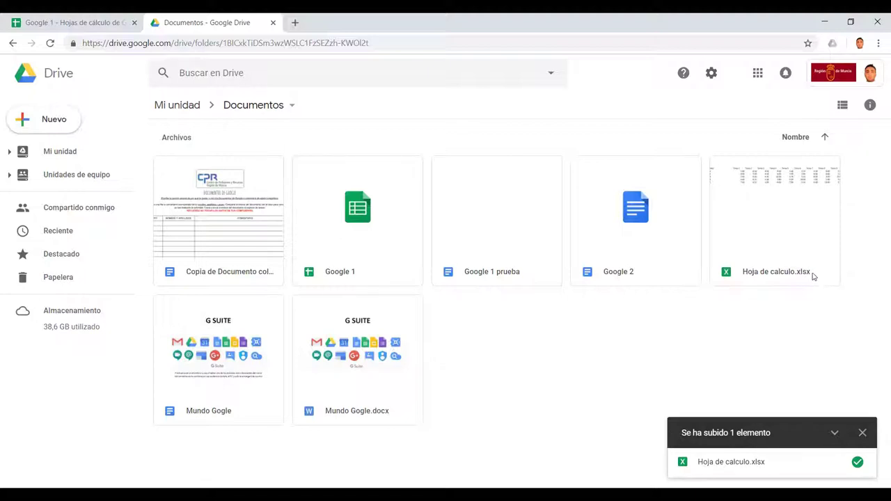
Preview the uploaded Hoja de calculo.xlsx, close the preview and open the file with Google Sheets
double_click(778, 218)
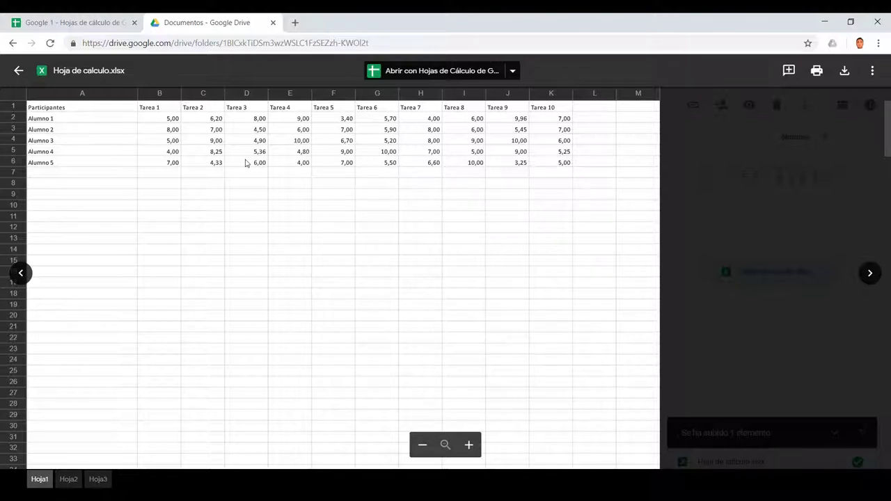
left_click(19, 70)
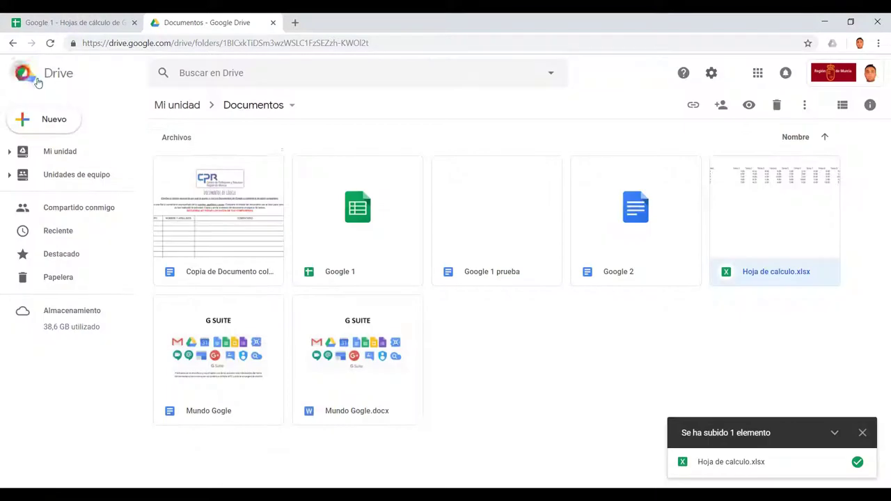
right_click(750, 209)
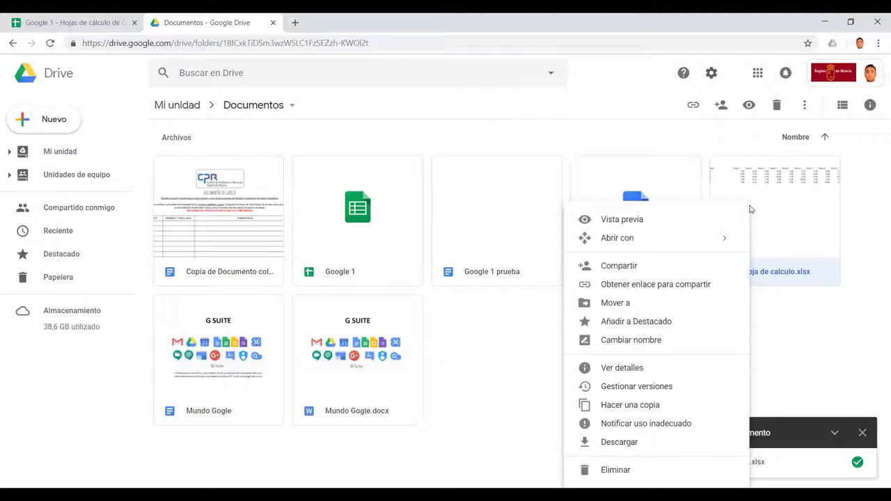
mouse_move(681, 241)
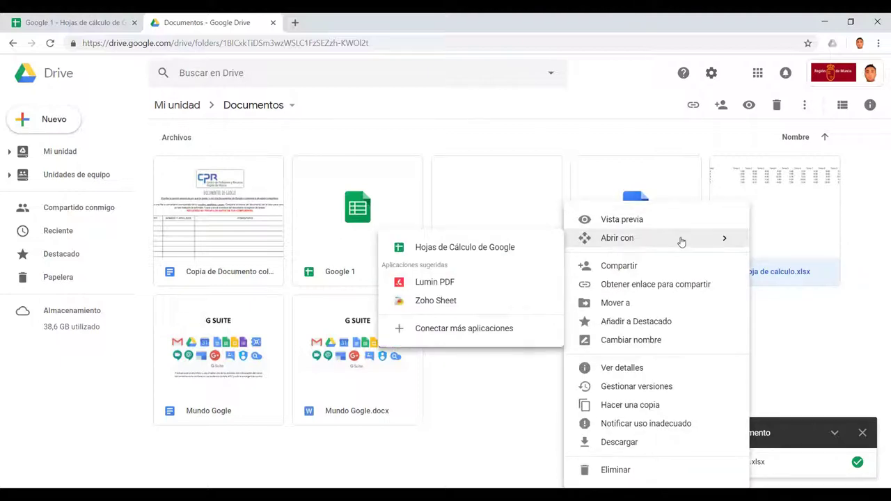
left_click(478, 252)
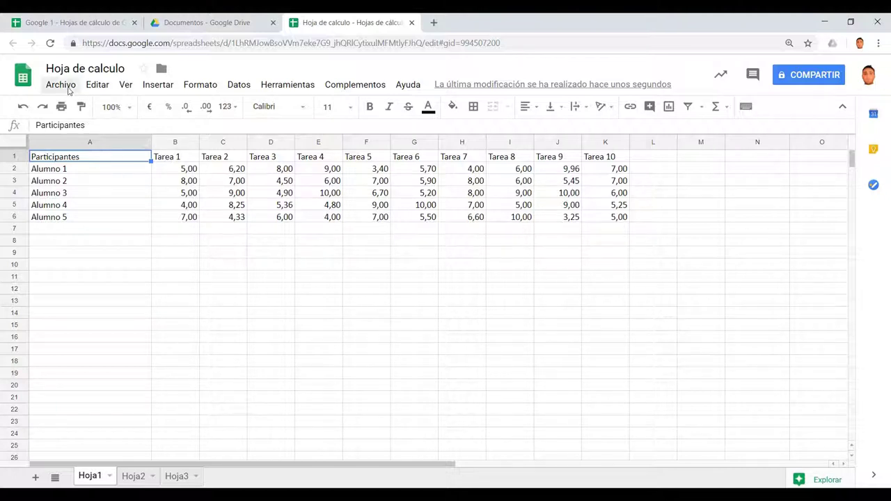
Review the spreadsheet's file commands and the Publicar en la Web options without publishing
left_click(67, 87)
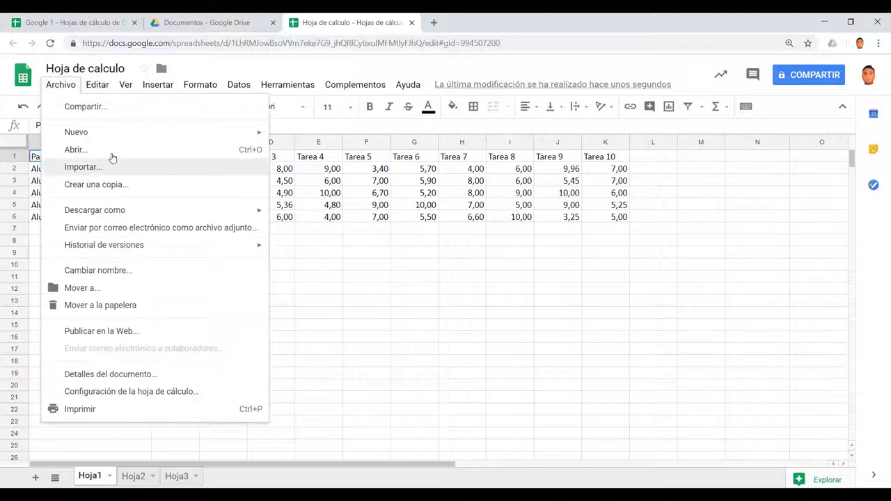
mouse_move(107, 132)
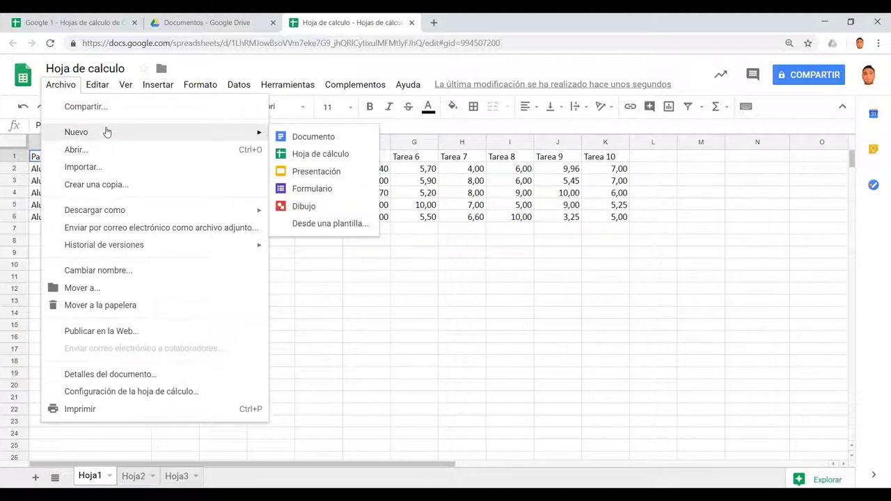
mouse_move(115, 213)
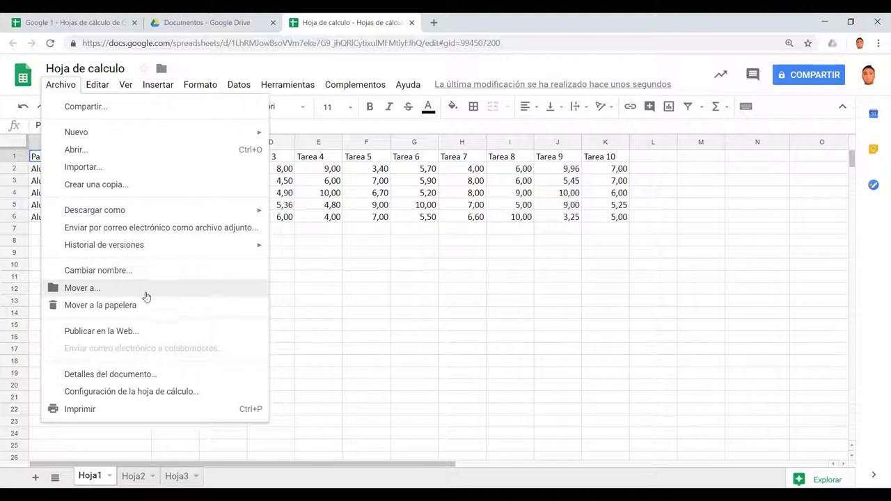
left_click(137, 331)
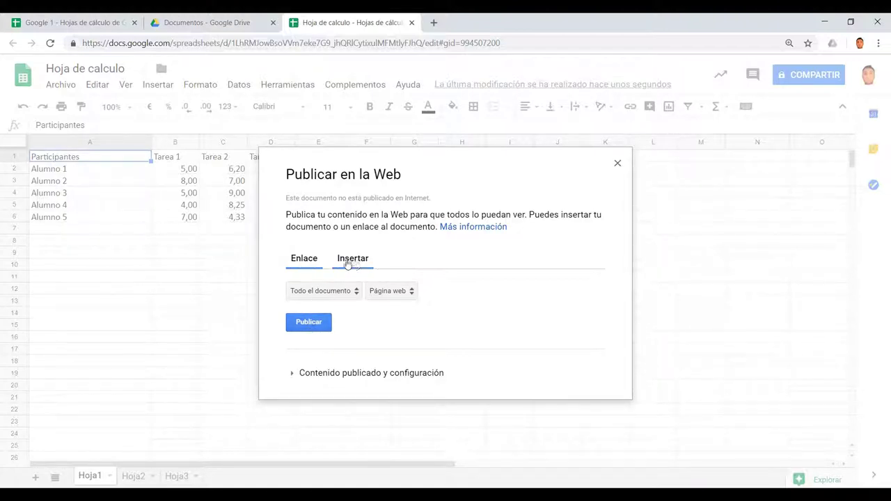
left_click(617, 164)
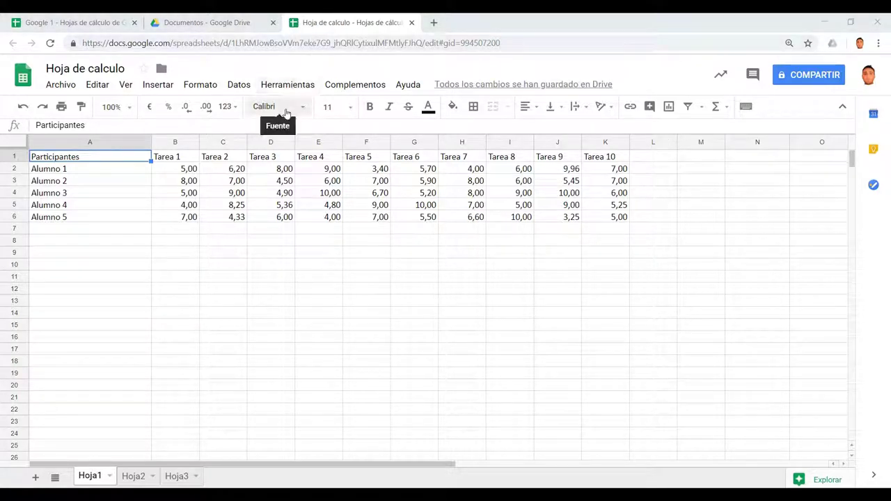
Format the Tarea 3 header in cell D1 as bold, italic and strikethrough
left_click(268, 156)
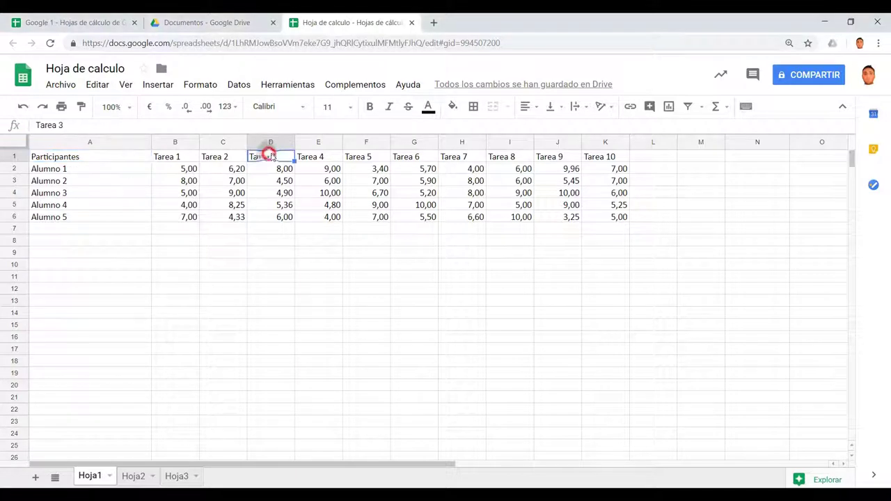
left_click(307, 108)
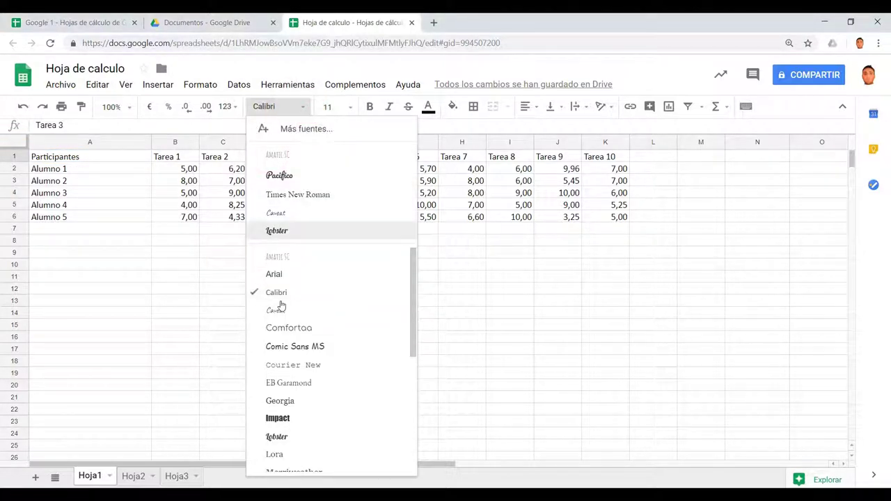
left_click(305, 108)
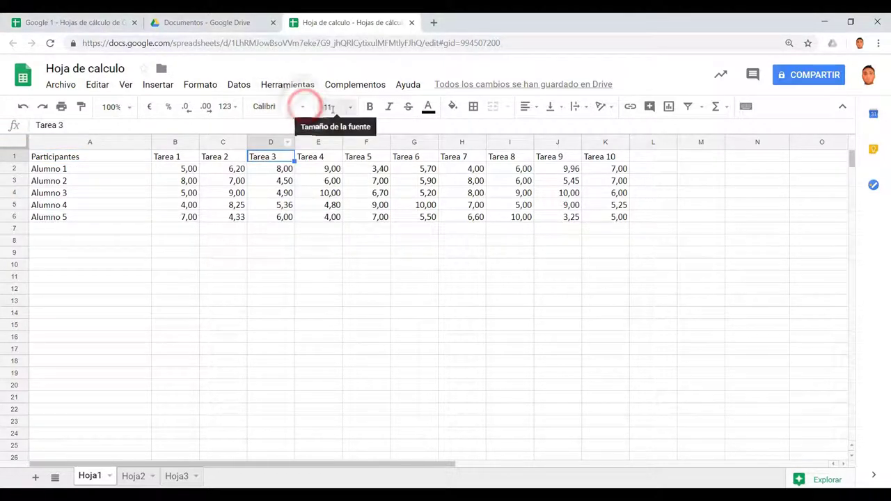
left_click(369, 107)
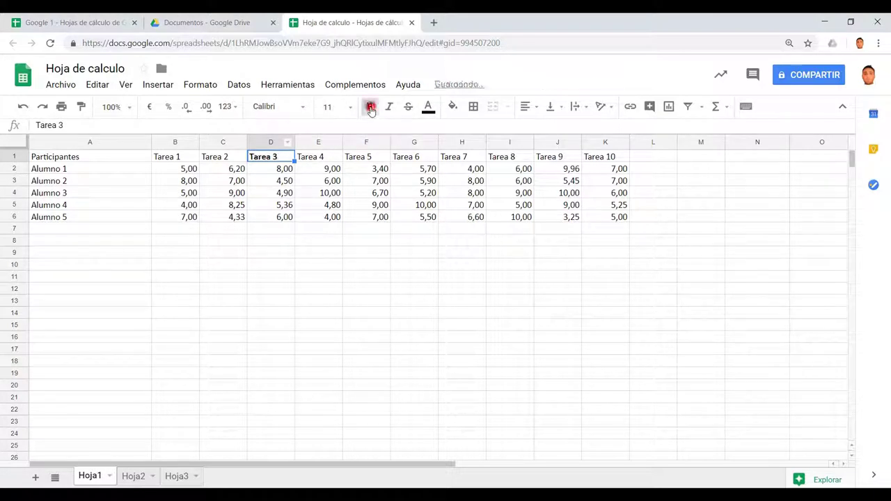
left_click(389, 106)
left_click(409, 110)
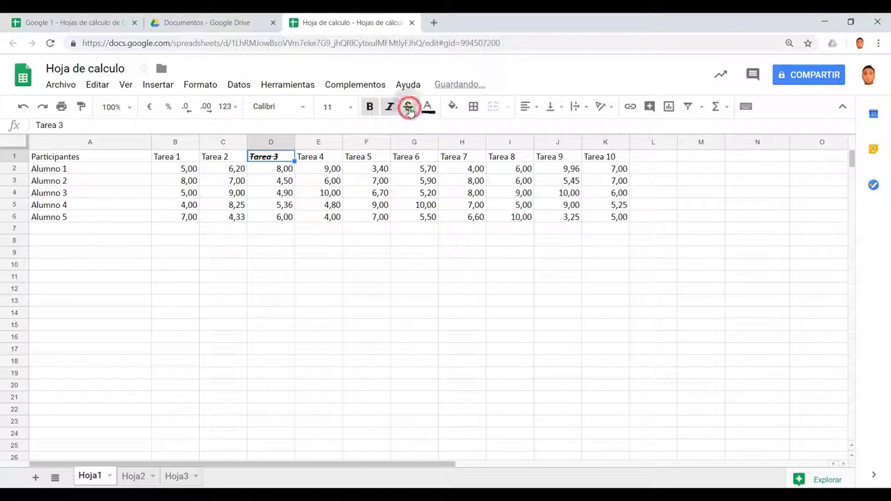
Set the text colour of cell D1 to red and its fill colour to light orange
left_click(427, 107)
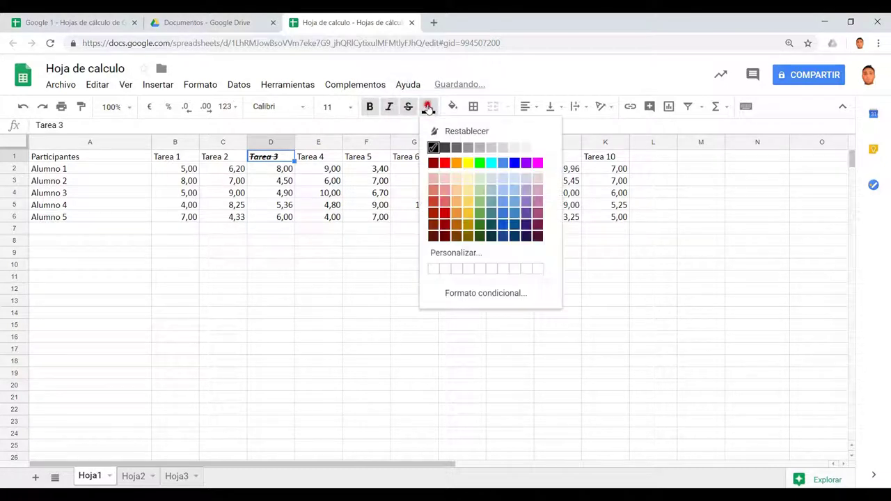
left_click(445, 162)
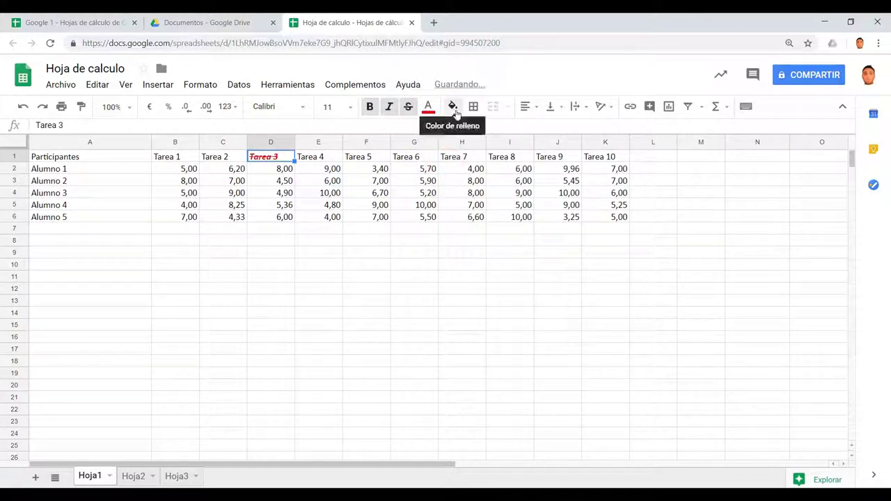
left_click(453, 109)
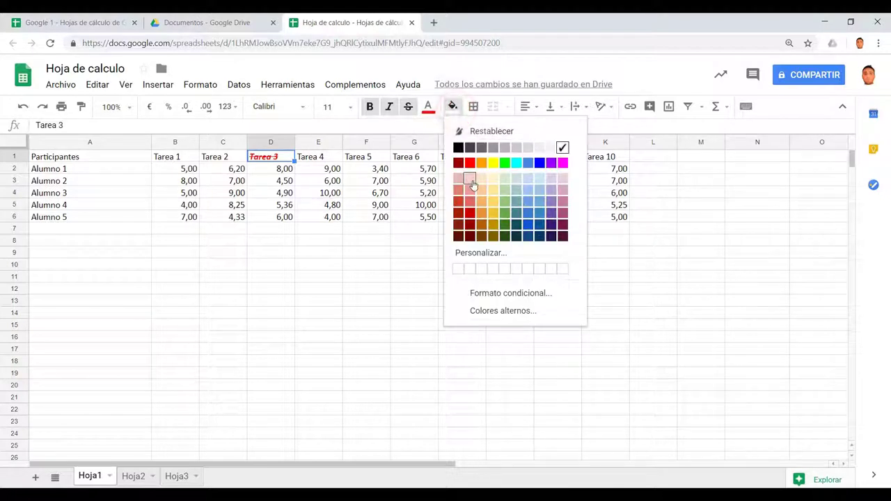
left_click(480, 204)
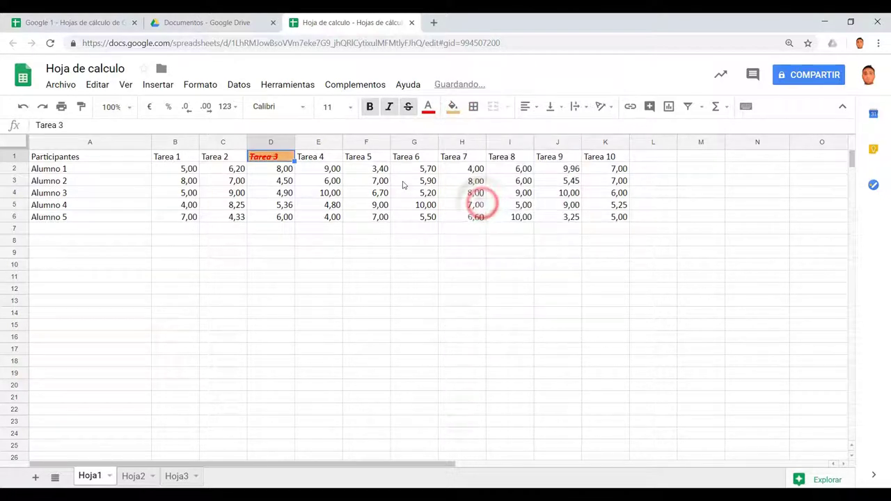
Fill the Tarea 3 grades in D2:D6 with light green and open the border options
left_click_drag(264, 170, 291, 218)
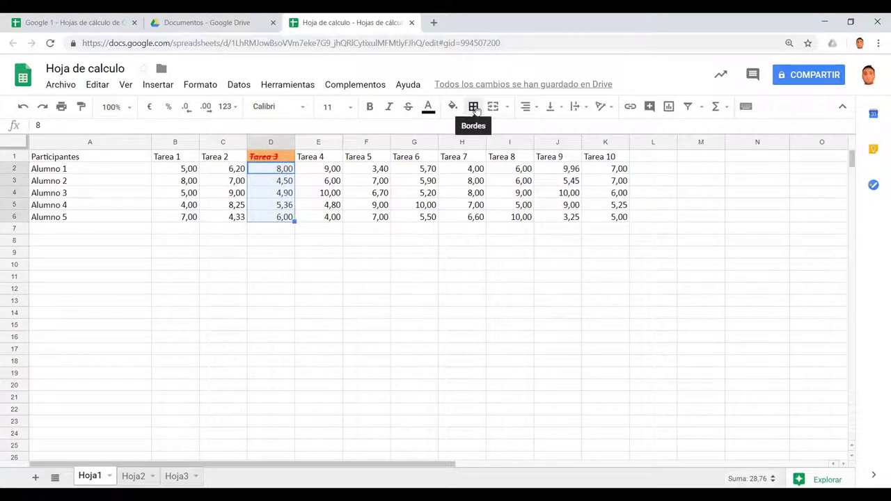
left_click(452, 107)
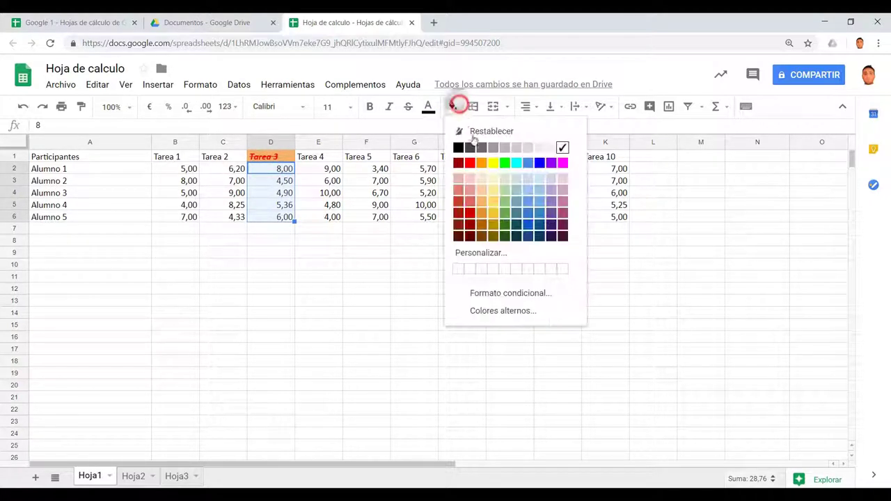
left_click(505, 189)
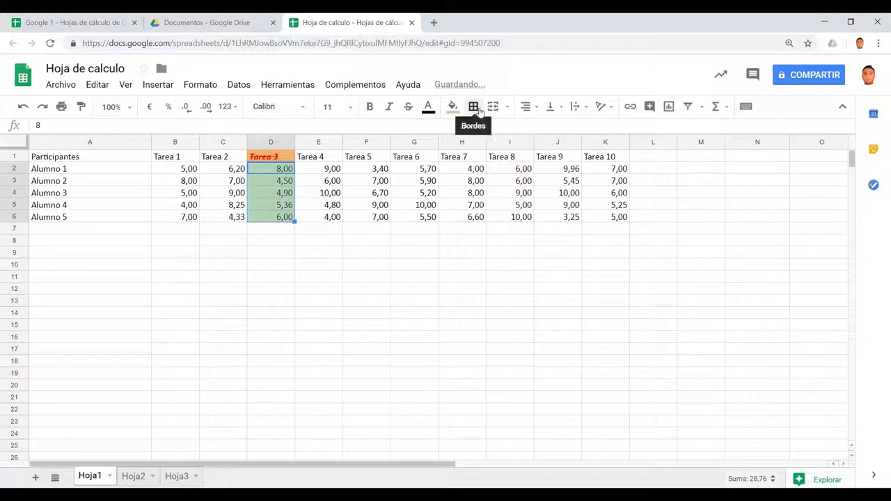
left_click(477, 109)
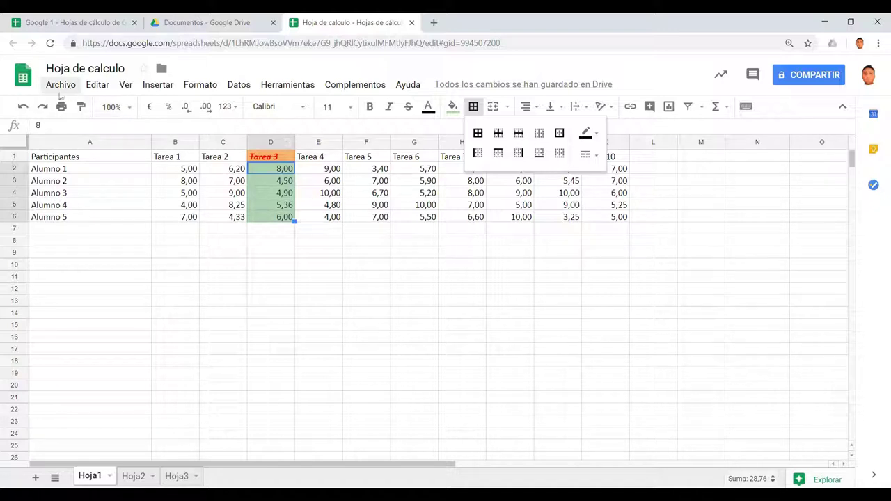
Undo all the formatting changes made to the Tarea 3 header and its grades
left_click(22, 107)
left_click(22, 107)
left_click(22, 107)
left_click(21, 107)
left_click(21, 107)
left_click(21, 107)
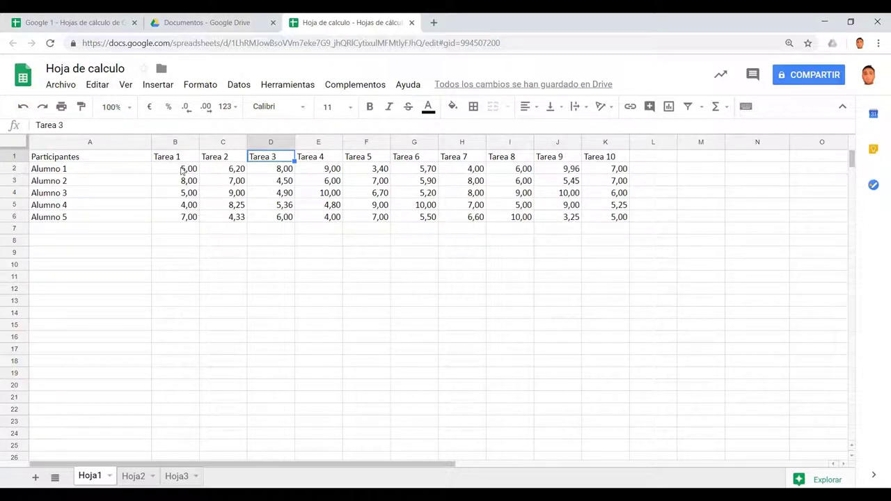
Add up the Tarea 1 grades B2:B6 in cell B7 with the SUMA function
left_click_drag(181, 169, 188, 220)
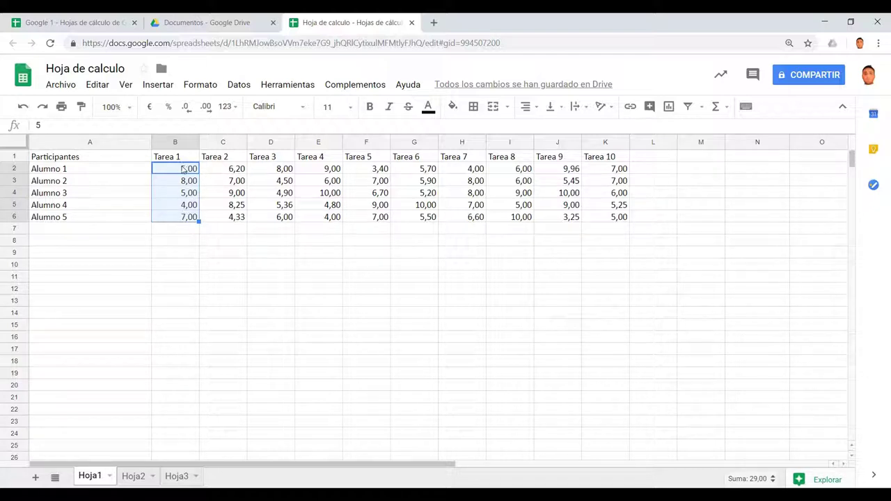
left_click(175, 230)
left_click_drag(175, 169, 182, 220)
left_click(727, 110)
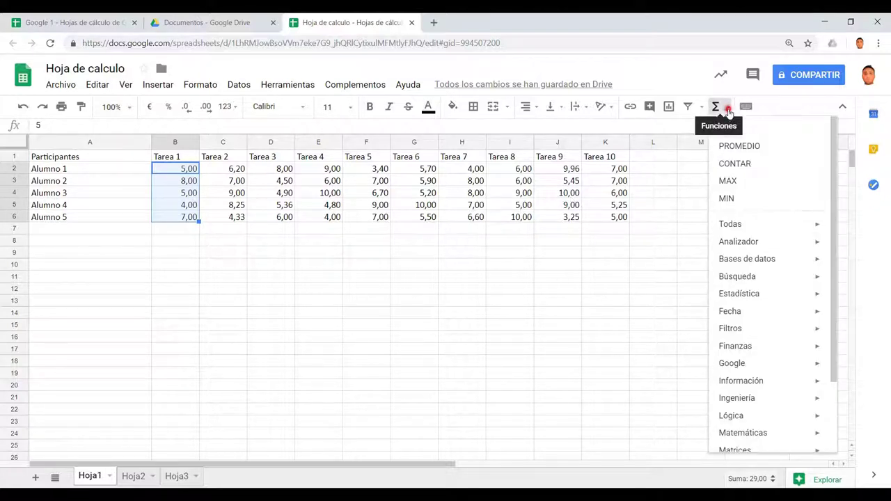
left_click(732, 130)
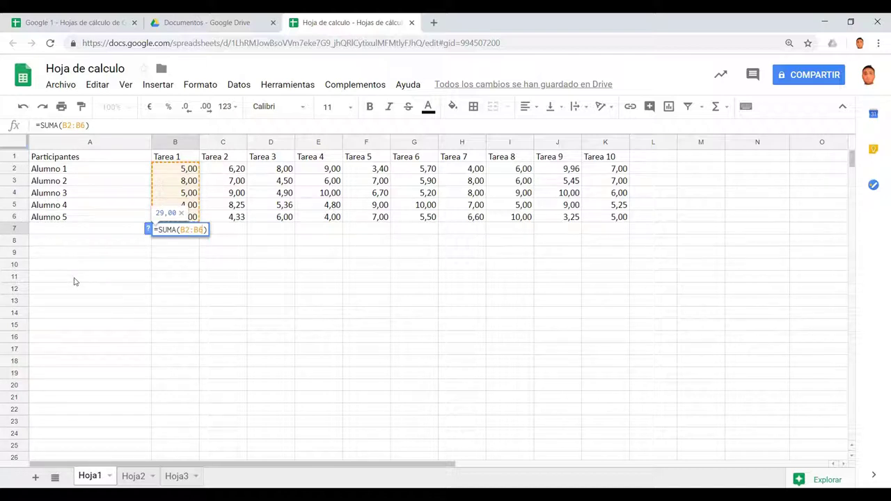
key("Return")
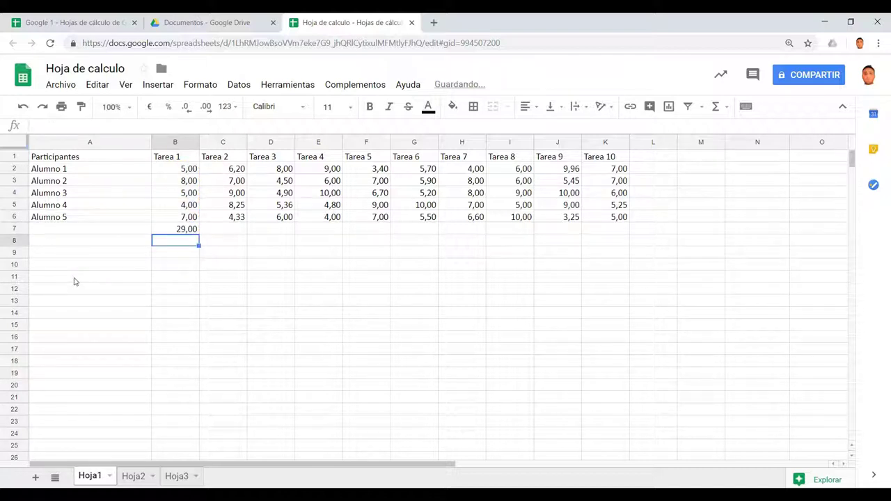
Copy the sum formula from B7 across row 7 to K7 and check the copied formulas in C7 and D7
left_click(184, 229)
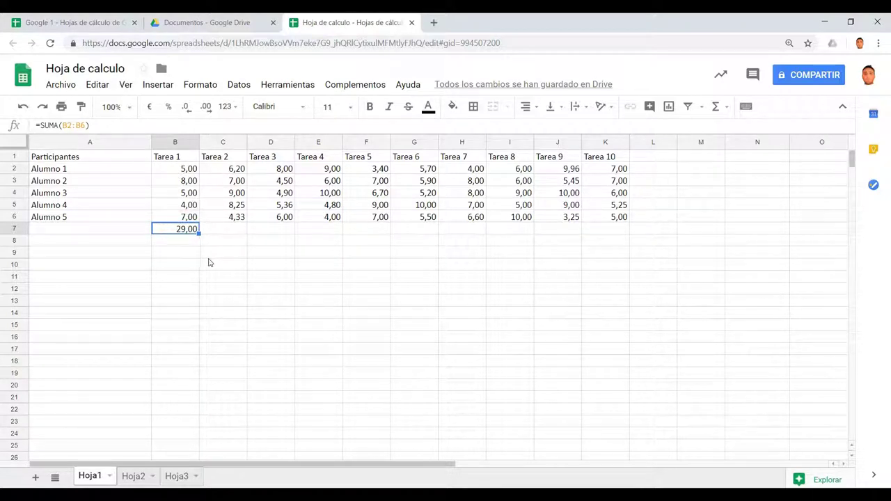
left_click_drag(212, 252, 223, 277)
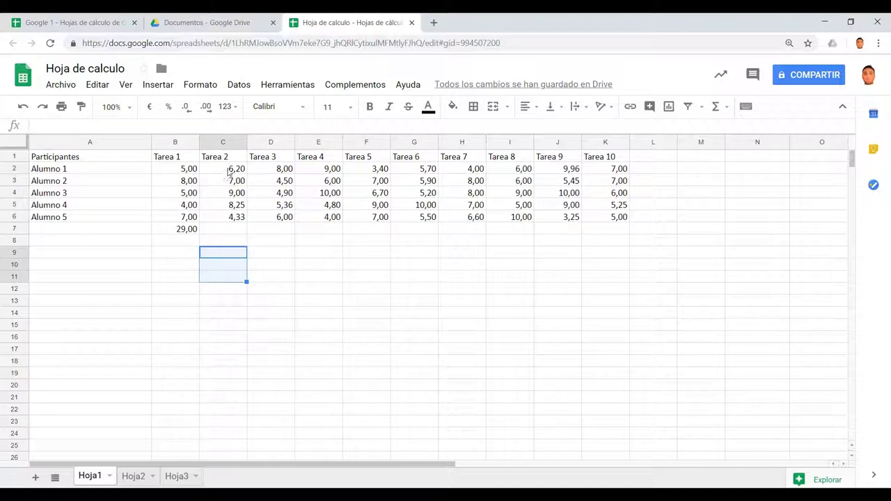
left_click_drag(228, 169, 230, 233)
left_click(227, 243)
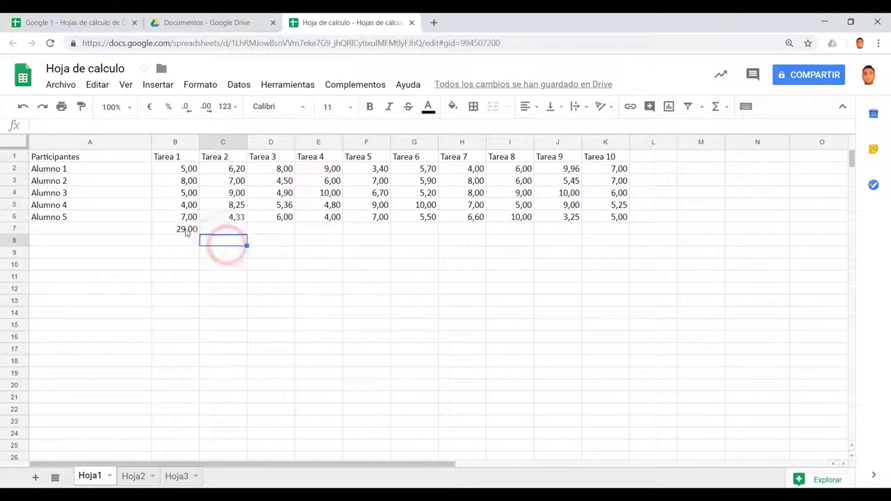
left_click(185, 230)
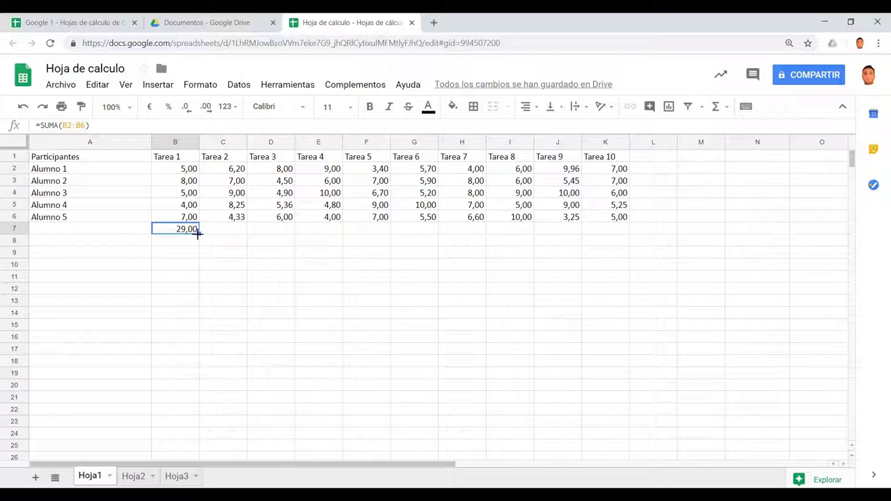
left_click_drag(199, 234, 602, 233)
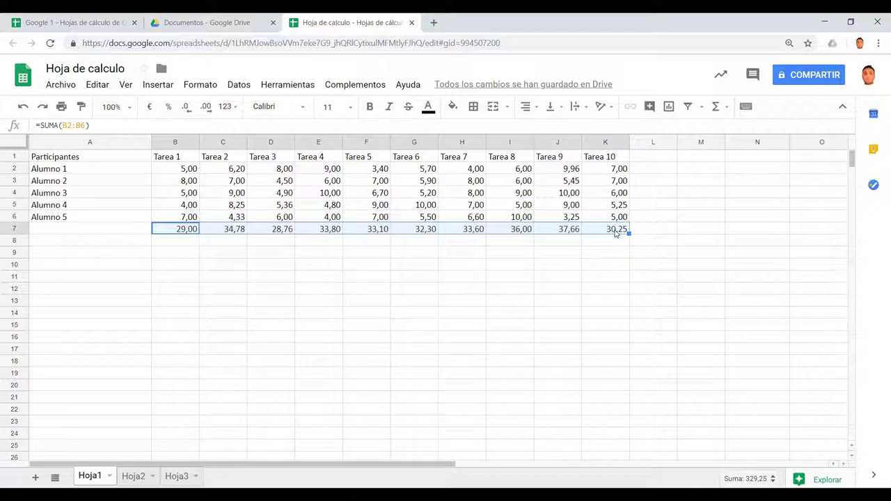
left_click(221, 230)
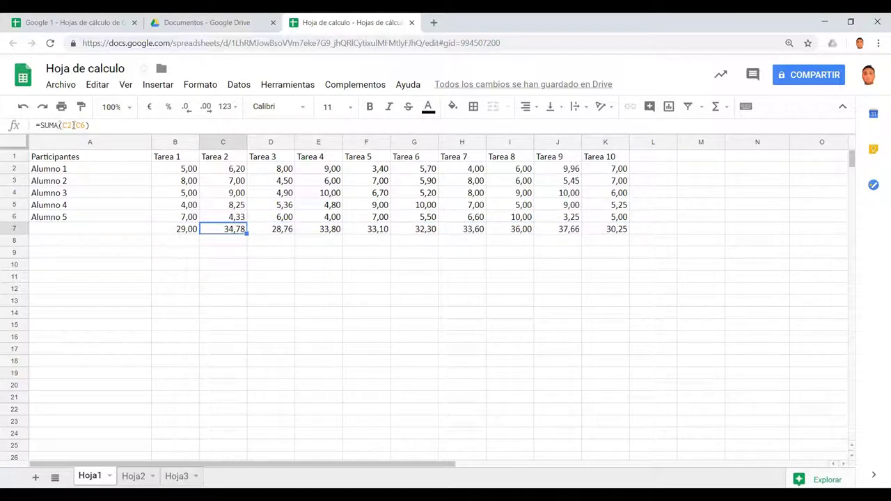
left_click(270, 229)
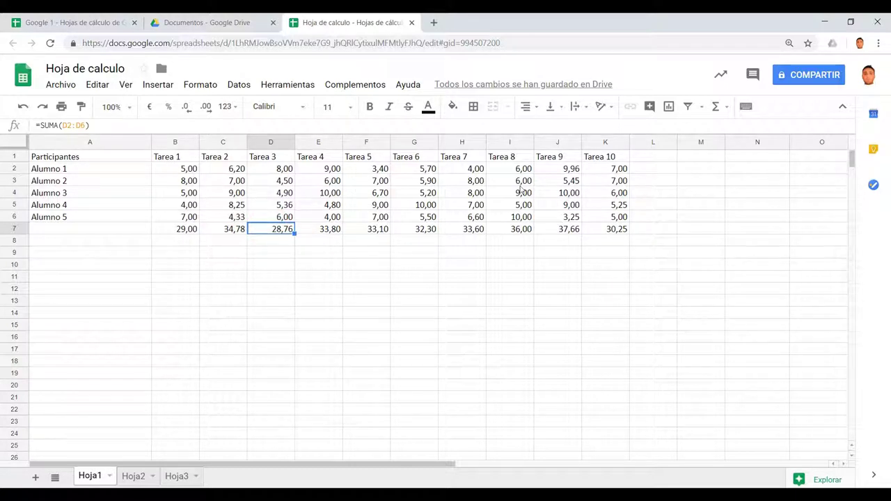
left_click(367, 264)
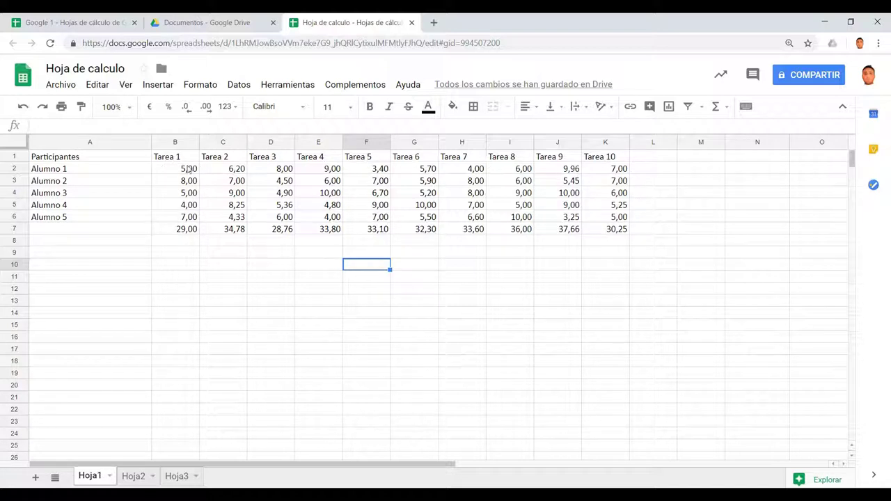
Average Alumno 1's grades B2:K2 in L2 with the PROMEDIO function and copy the formula down to L6
left_click_drag(170, 171, 595, 176)
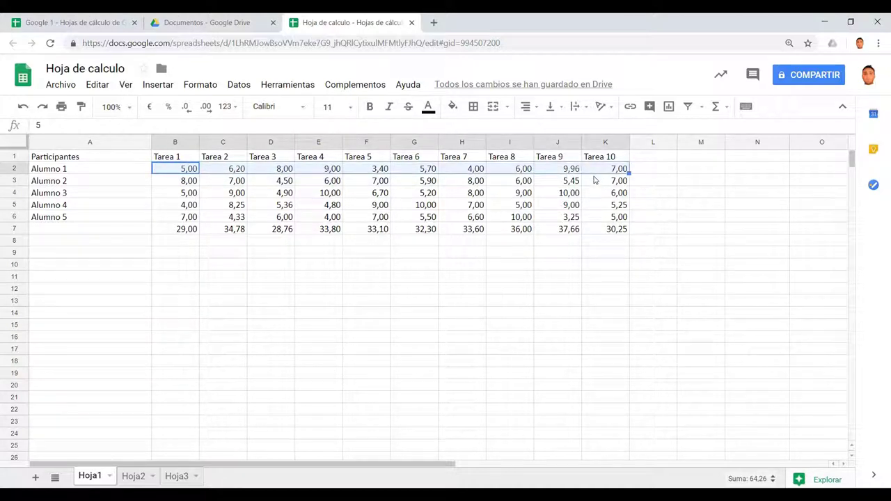
left_click(725, 108)
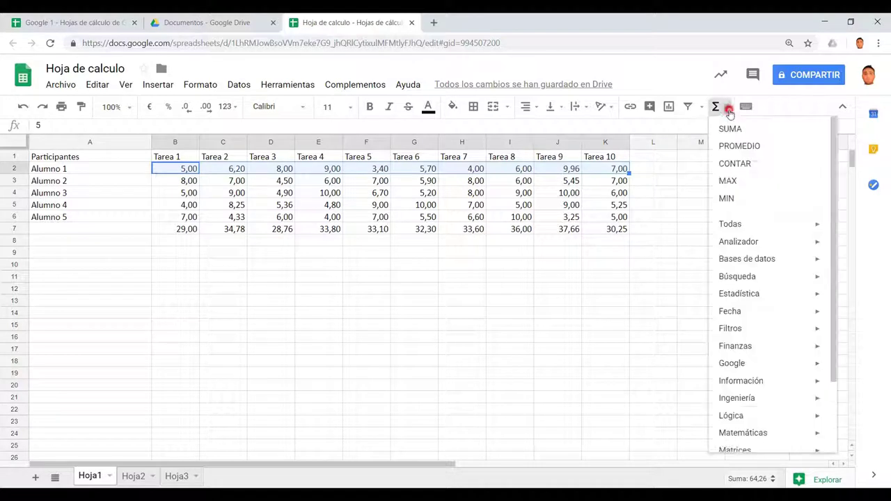
left_click(750, 147)
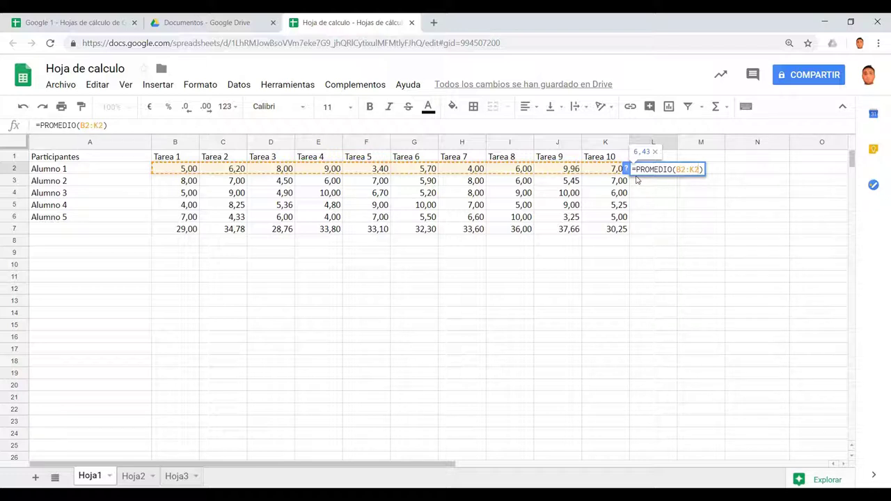
left_click(728, 108)
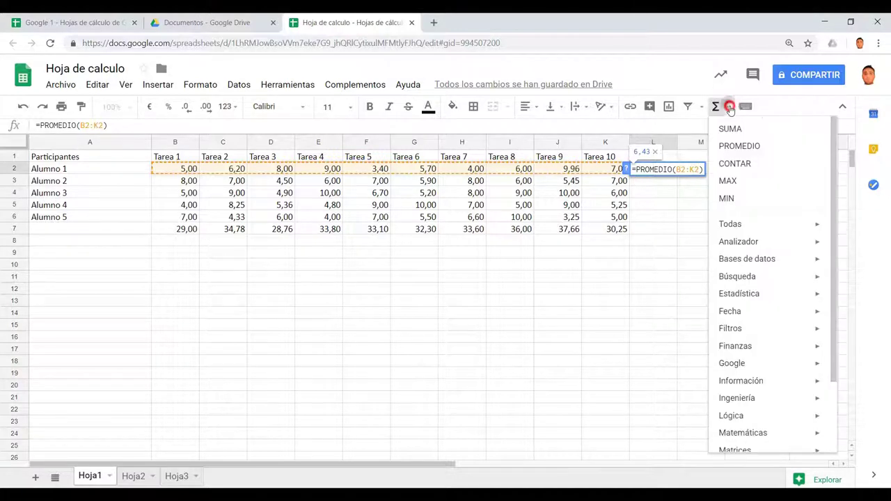
left_click(729, 108)
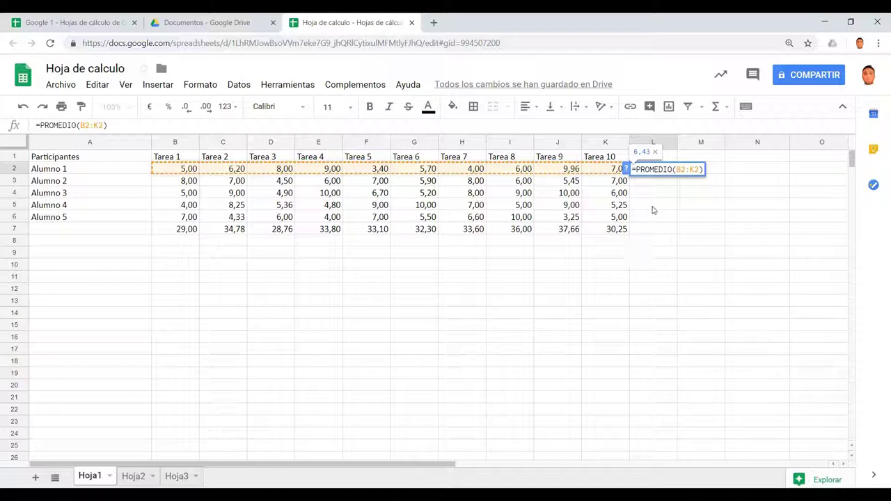
key("Return")
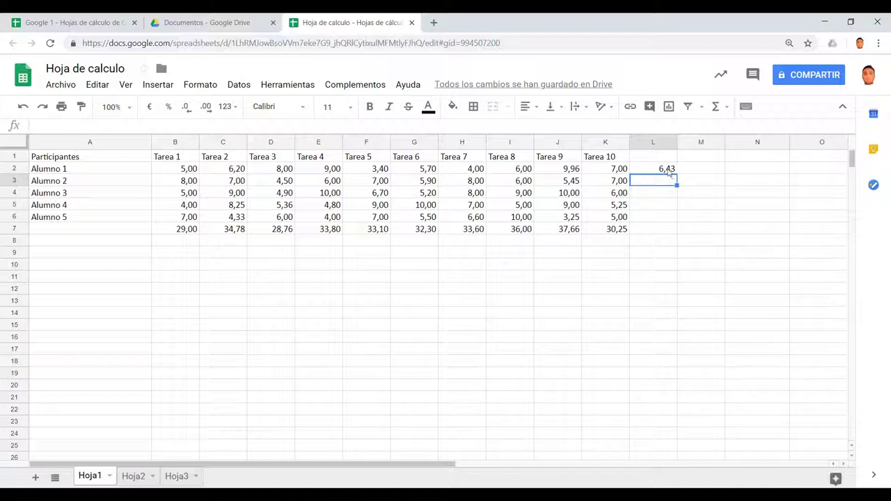
left_click(666, 169)
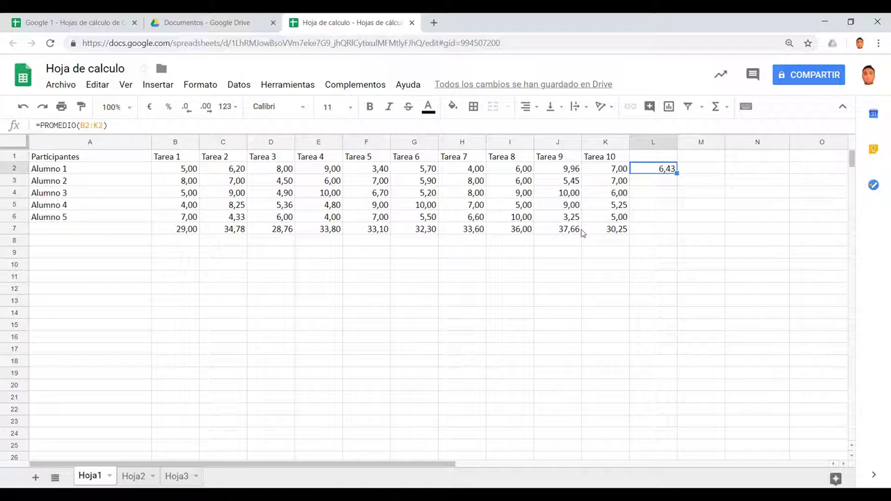
left_click_drag(675, 173, 676, 217)
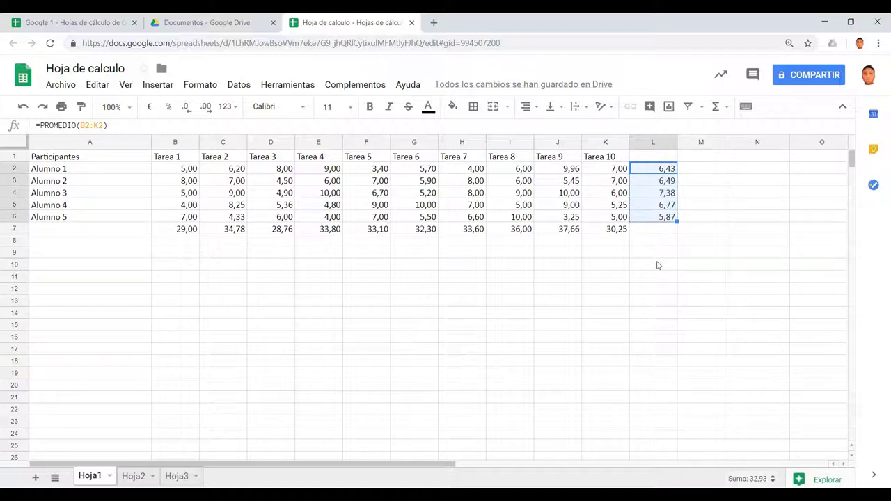
Add the comment "Este alumno no ha asistido a clase" to the Alumno 1 cell A2
left_click(111, 171)
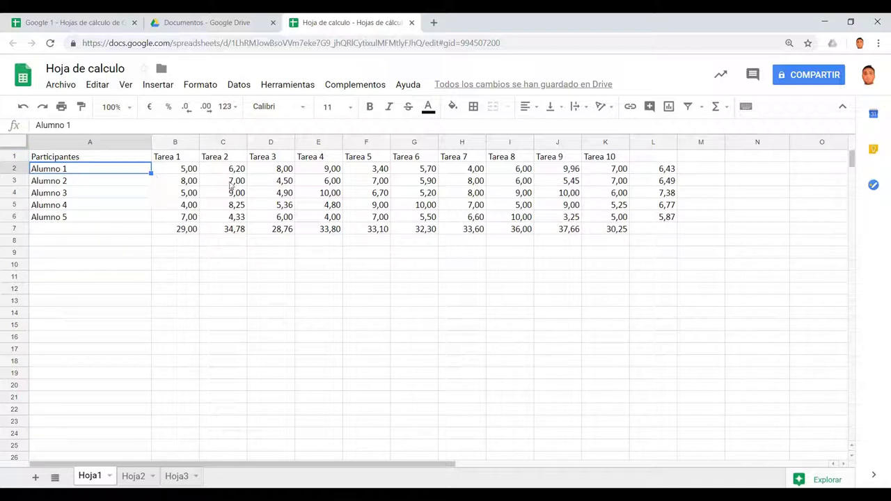
left_click(649, 106)
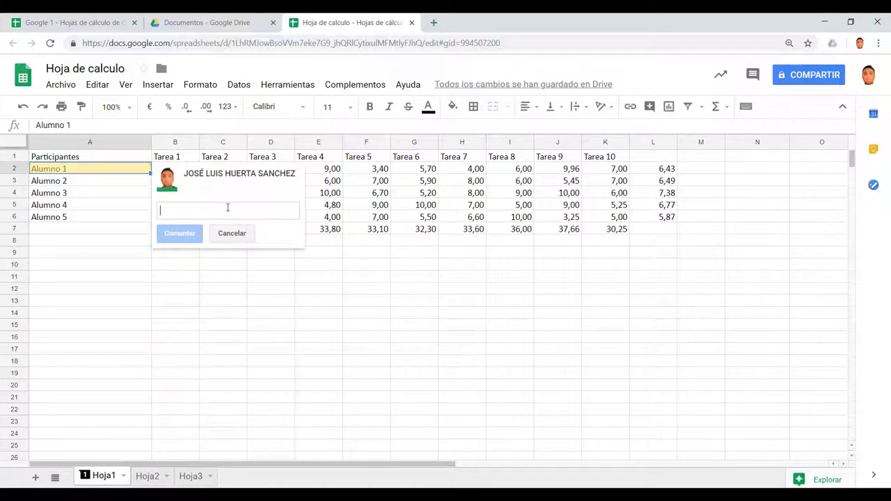
type("Este")
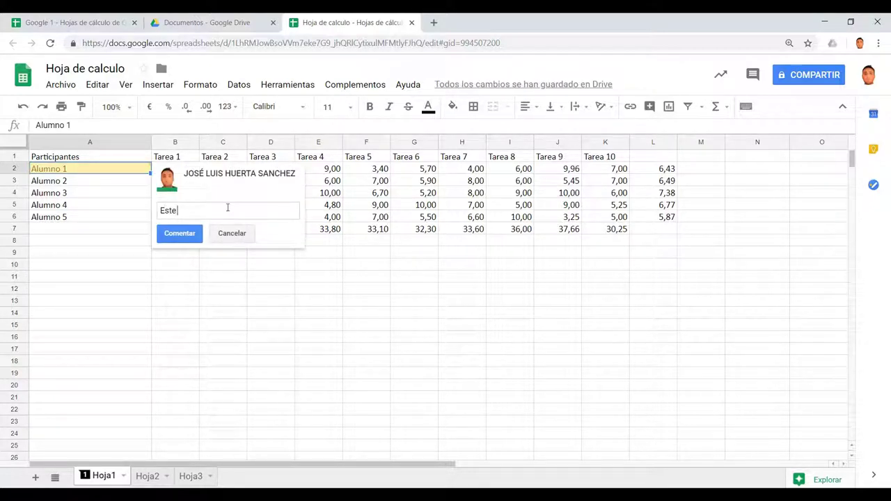
type(" alumno no ha asistido a clase")
left_click(196, 231)
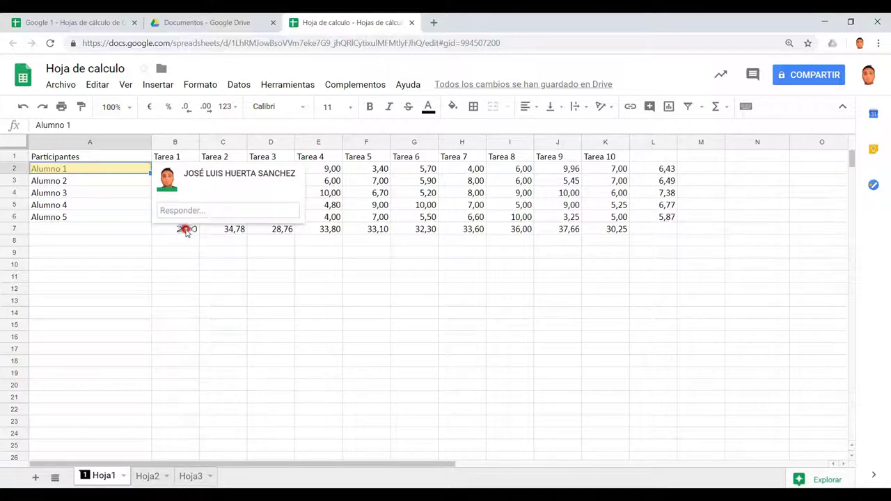
left_click(116, 240)
mouse_move(133, 169)
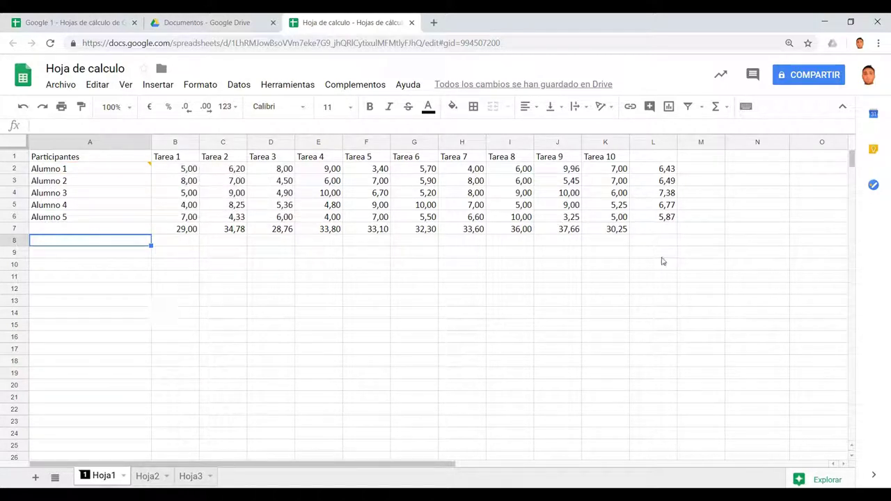
Turn on link sharing for the spreadsheet and get its shareable link
left_click(807, 75)
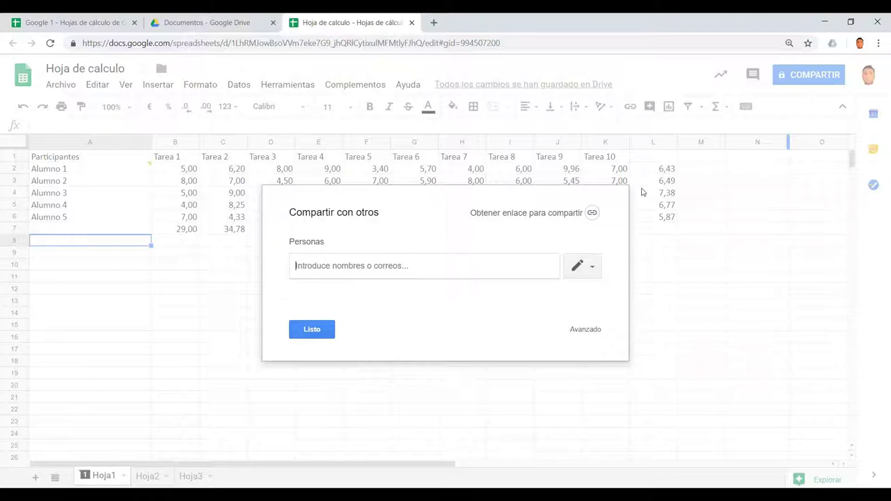
left_click(591, 213)
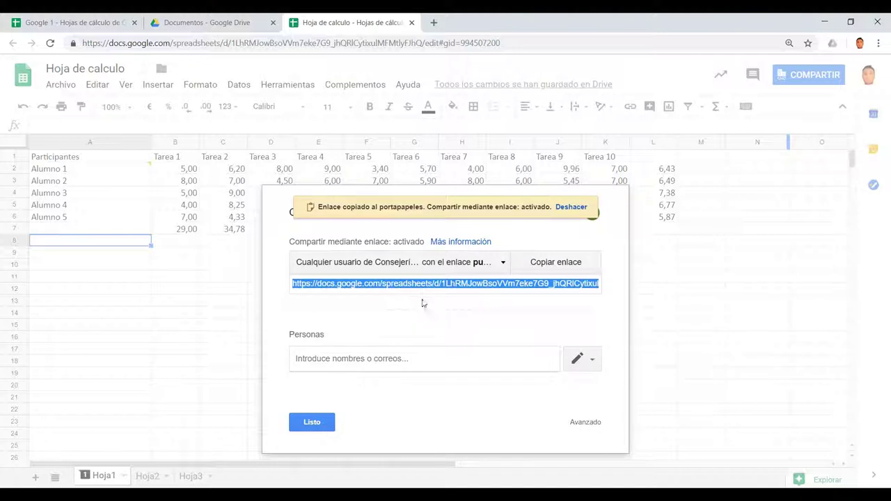
Enter a recipient to share the spreadsheet with and review the permission options, discarding the unsent invitation
left_click(414, 359)
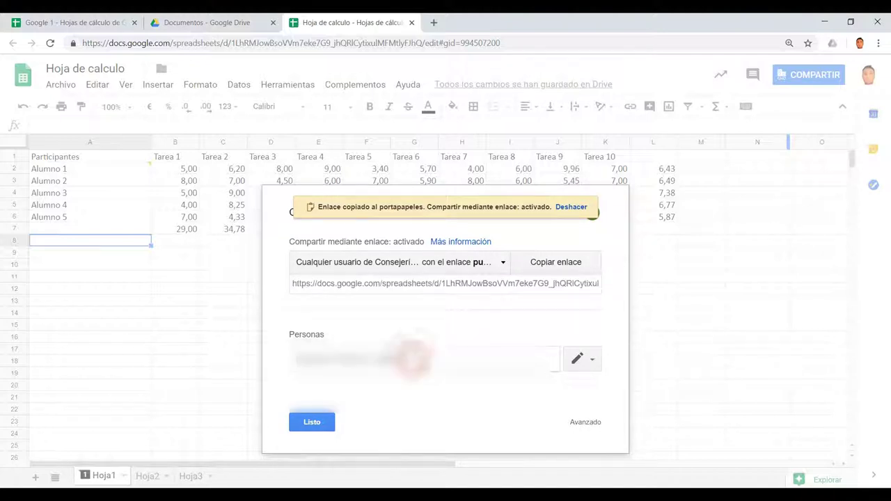
type("roc")
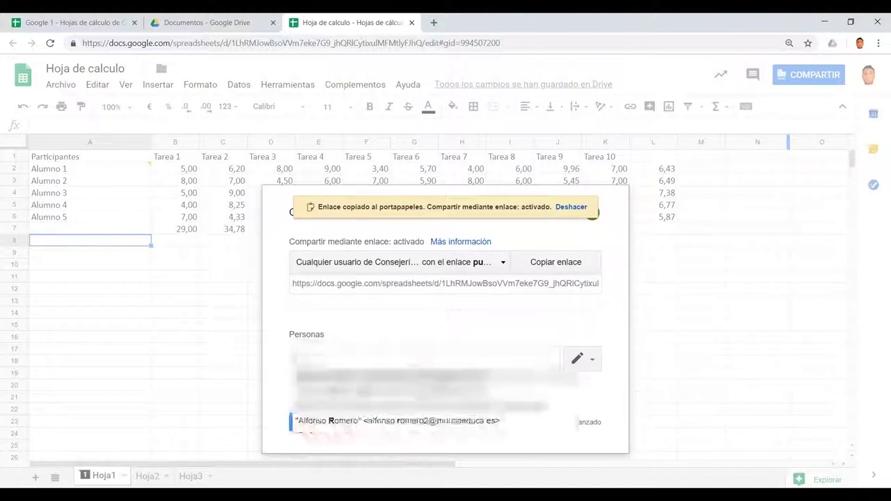
type("i")
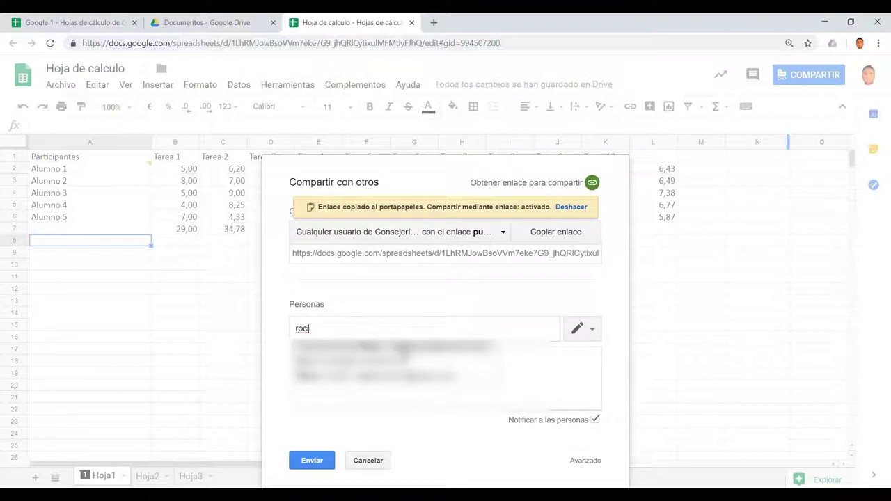
left_click(403, 352)
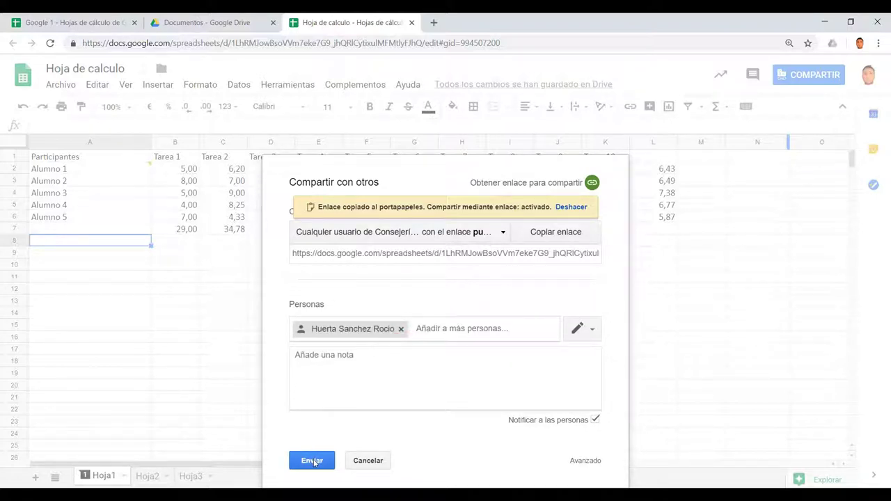
left_click(595, 331)
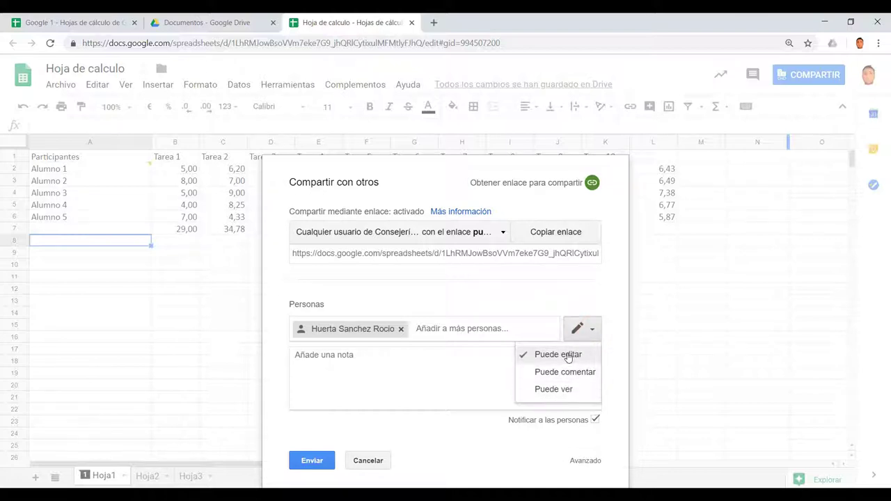
left_click(472, 446)
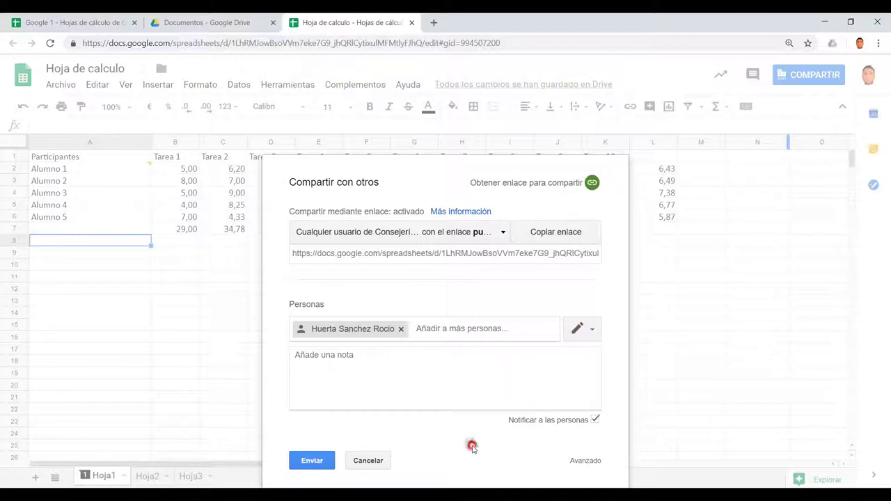
left_click(371, 462)
left_click(319, 394)
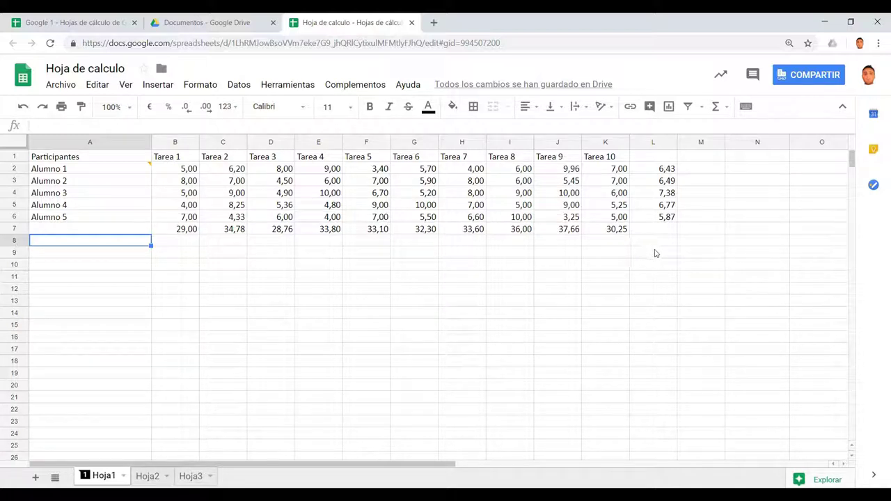
Enter Alumno 5's Tarea 10 grade in K6 as 5.2, using a decimal point
left_click(618, 220)
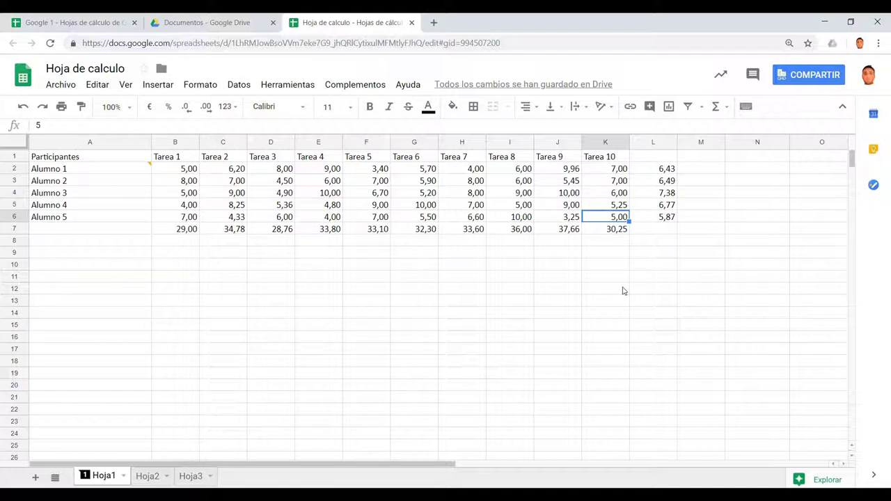
key("F2")
type(".2")
key("Return")
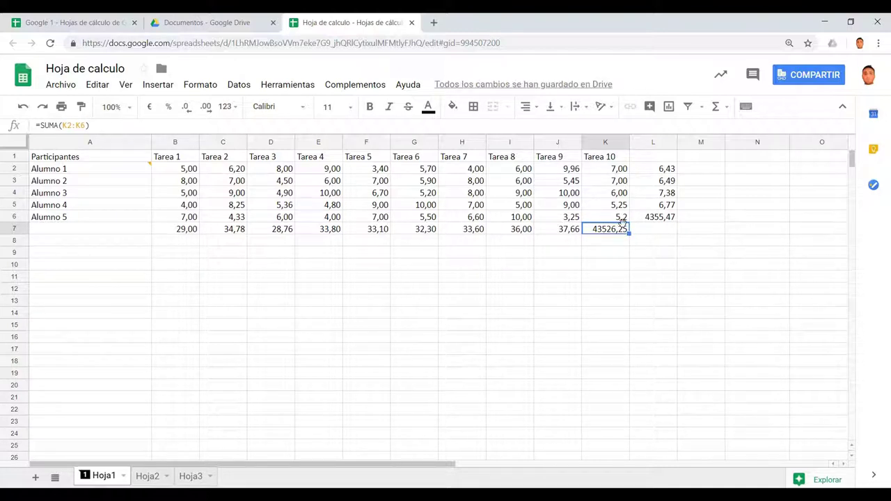
Set Alumno 5's Tarea 10 grade in K6 to 5,2, using a decimal comma
left_click(623, 220)
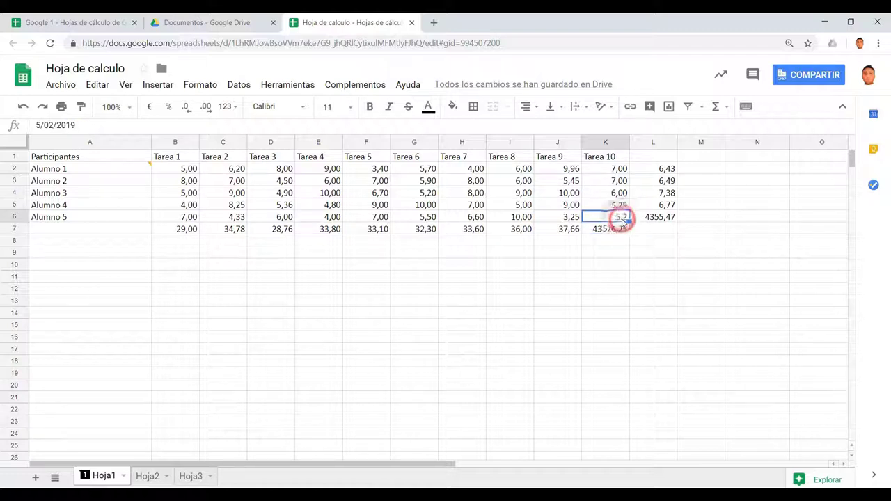
type("5,2")
key("Return")
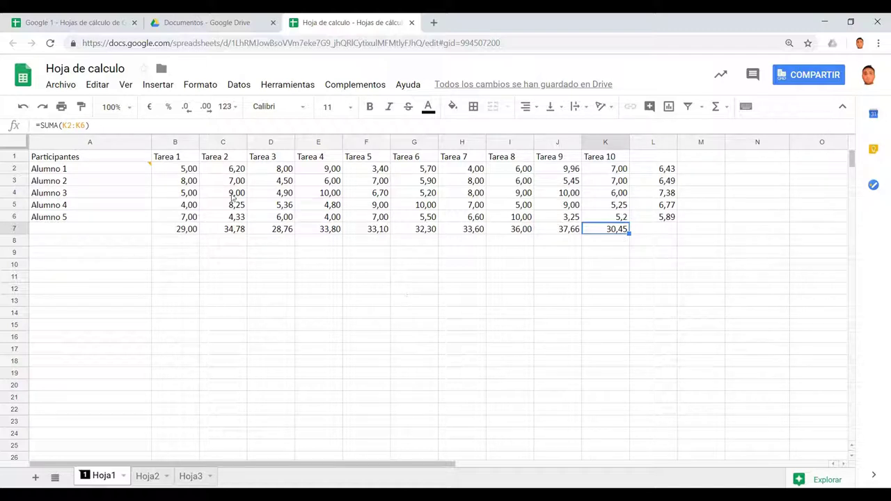
Reduce the grades B2:K6 to no decimals and bring them back to two decimal places
left_click_drag(187, 169, 609, 216)
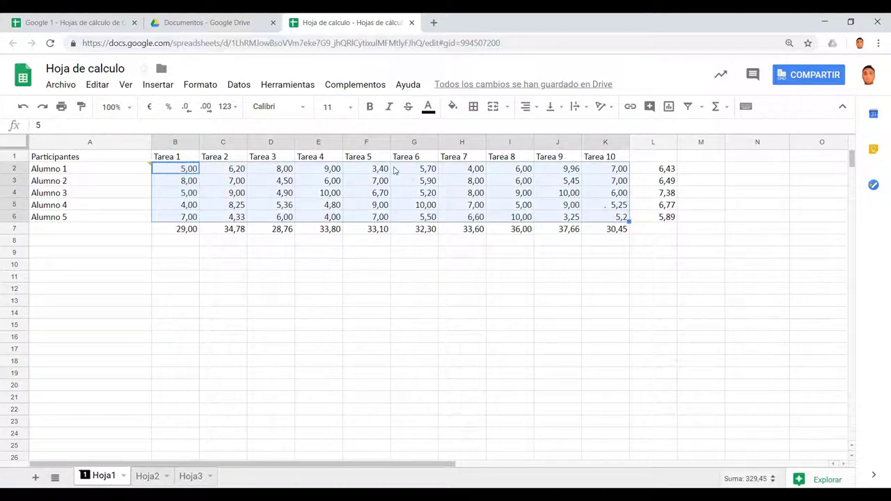
left_click(188, 110)
left_click(188, 110)
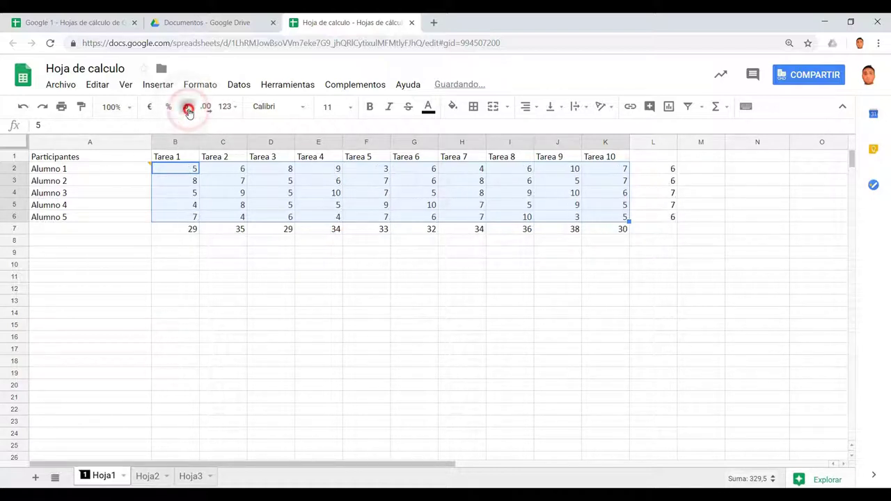
left_click(206, 110)
left_click(206, 110)
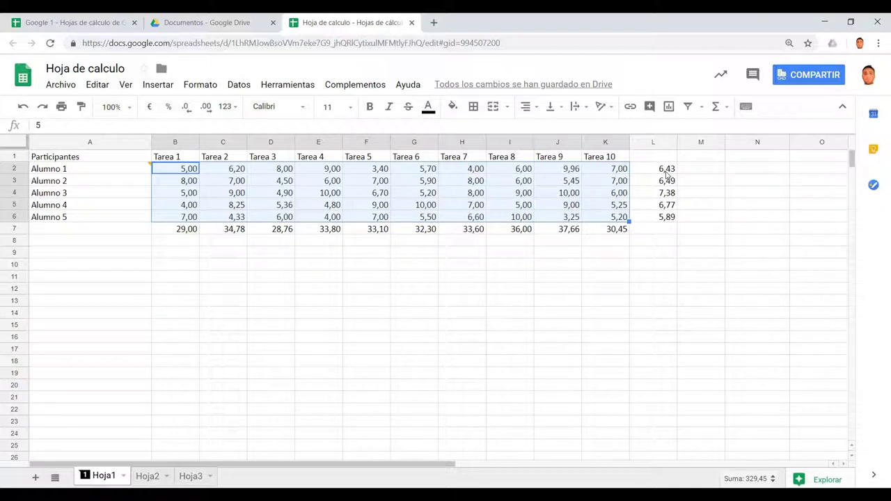
Clear the student averages from L2:L6
left_click(724, 107)
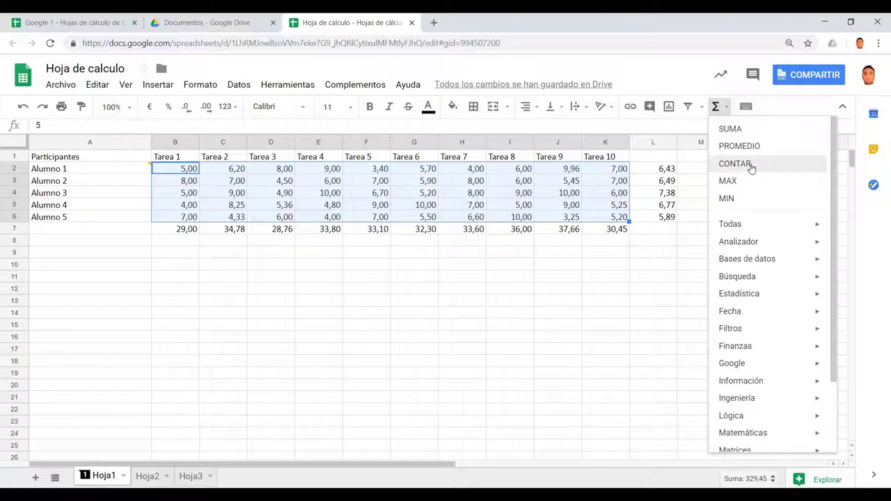
left_click(638, 254)
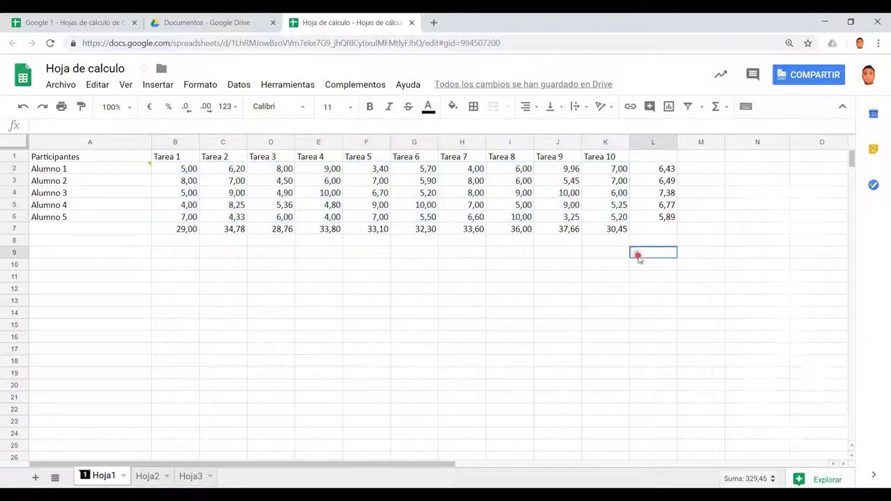
left_click_drag(657, 169, 659, 219)
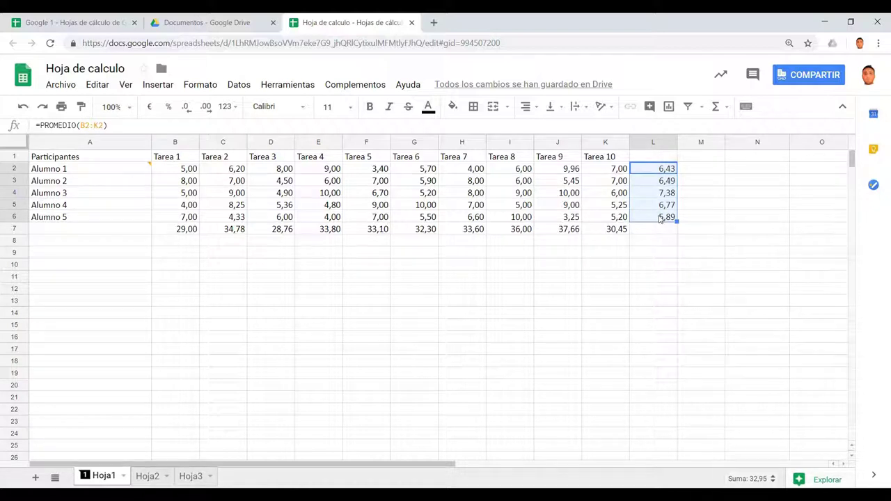
key("Delete")
Count Alumno 1's grades B2:K2 in L2 with the CONTAR function and clear the result
left_click_drag(188, 169, 619, 171)
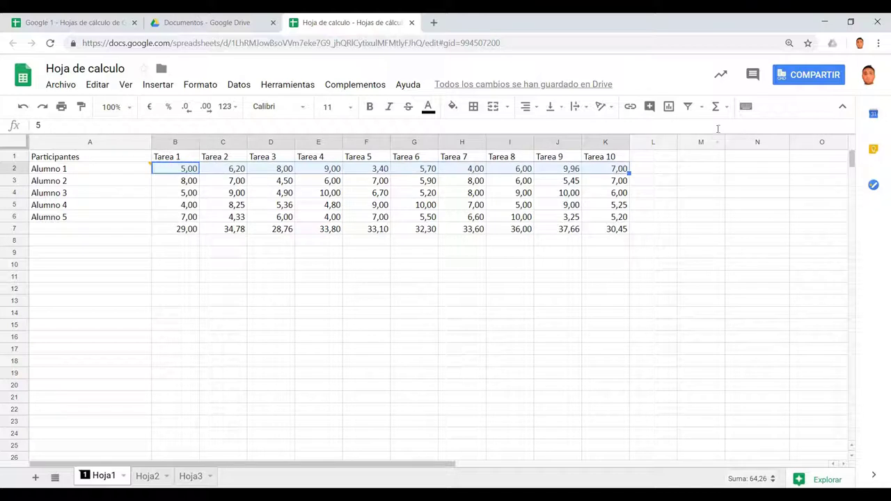
left_click(724, 107)
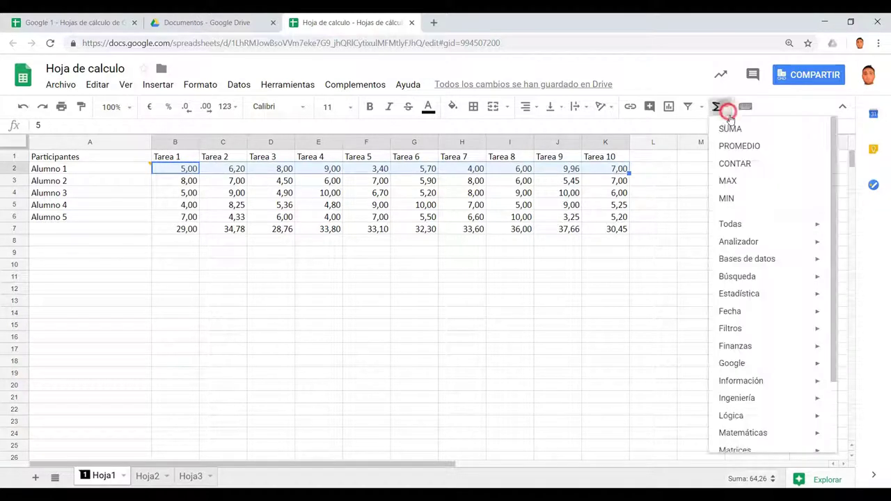
left_click(743, 164)
key("Return")
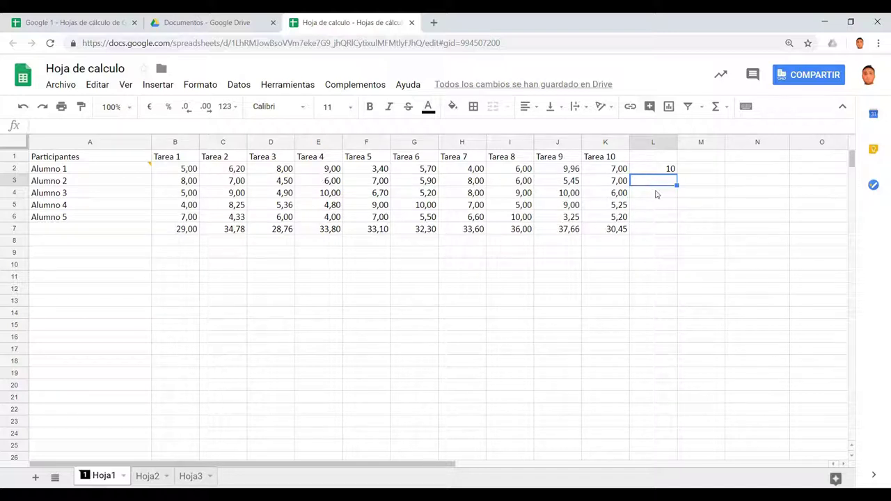
left_click(668, 170)
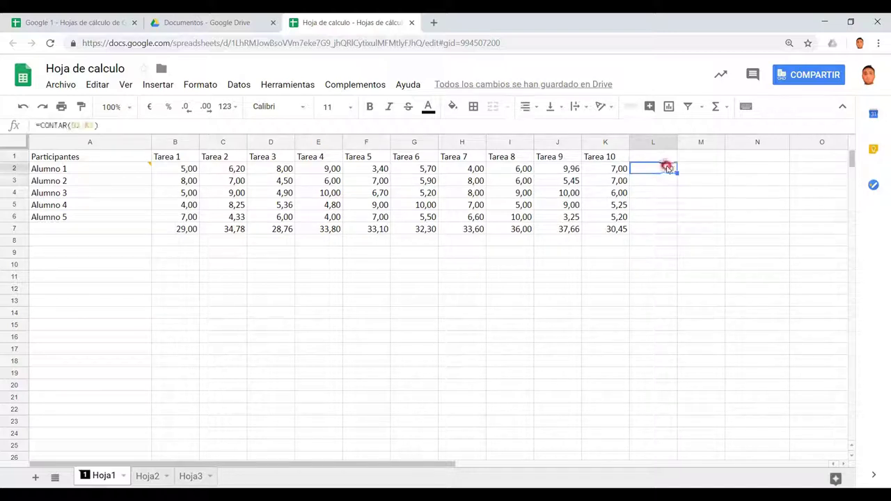
key("Delete")
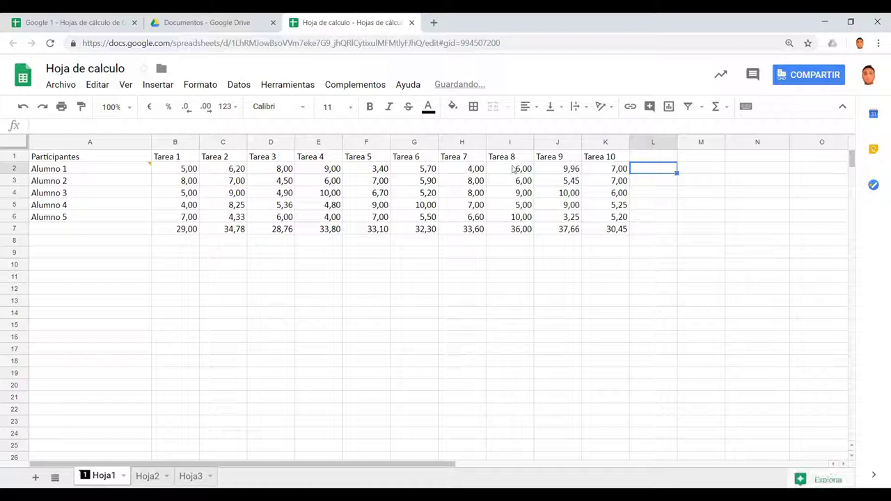
Find Alumno 1's highest grade from B2:K2 in L2 with the MAX function and clear the result
left_click(727, 111)
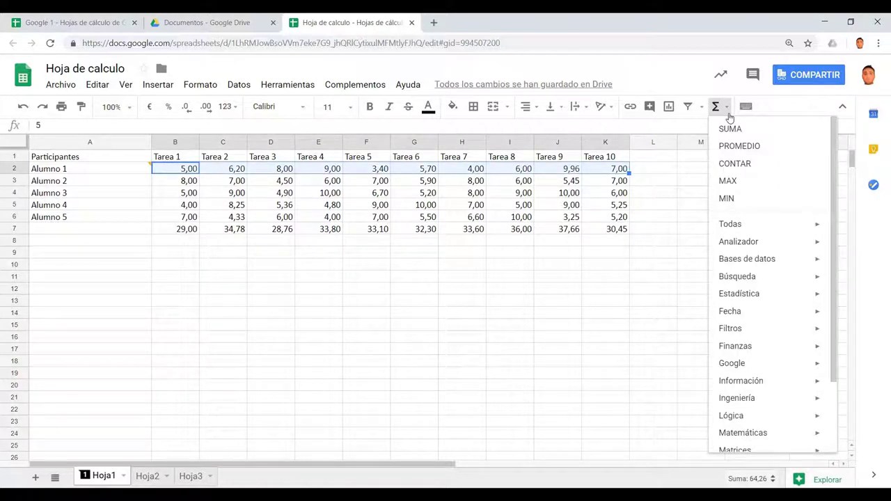
left_click(727, 180)
key("Return")
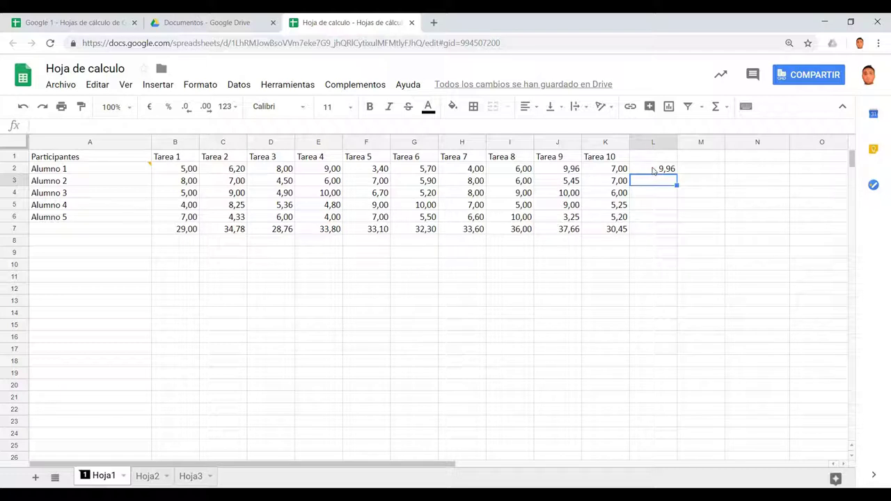
left_click(653, 170)
key("Delete")
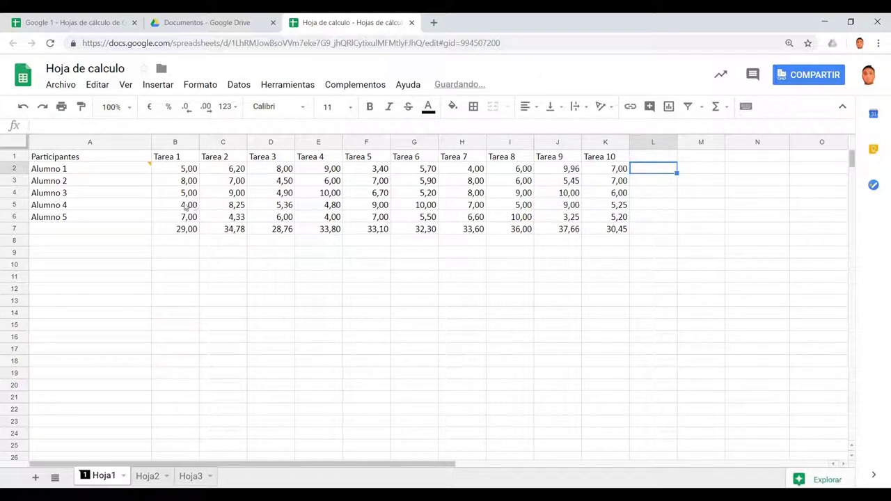
Find Alumno 1's lowest grade from B2:K2 in L2 with the MIN function
left_click_drag(186, 168, 617, 169)
left_click(720, 106)
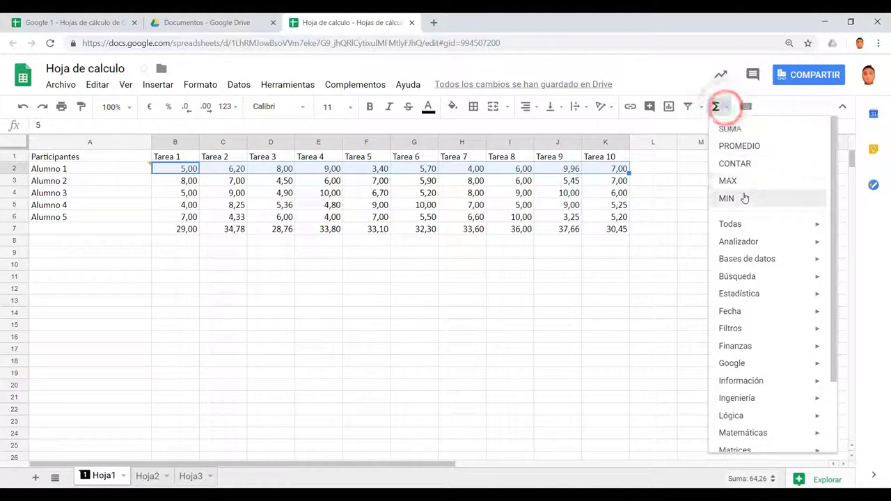
left_click(744, 198)
key("Return")
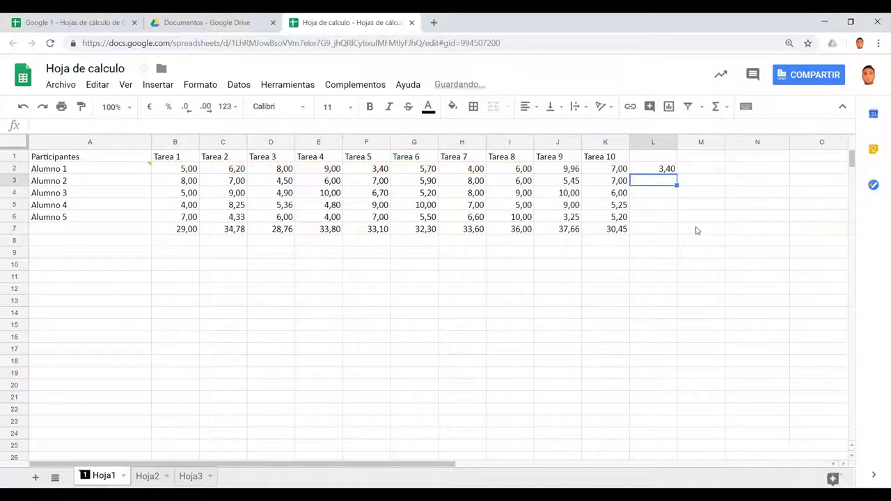